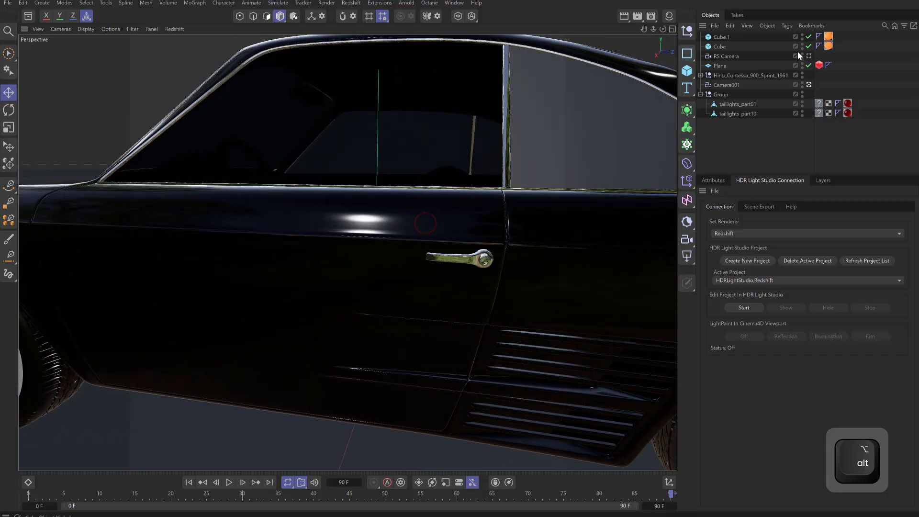
# - Switch the perspective viewport to look through the RS Camera, framing the whole car
pyautogui.click(86, 29)
pyautogui.click(113, 28)
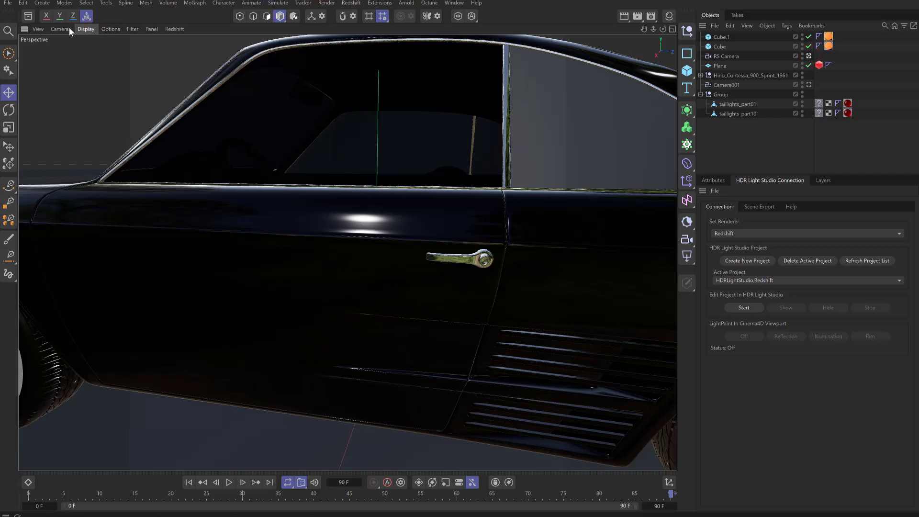
pyautogui.click(68, 30)
pyautogui.moveTo(122, 68)
pyautogui.click(159, 75)
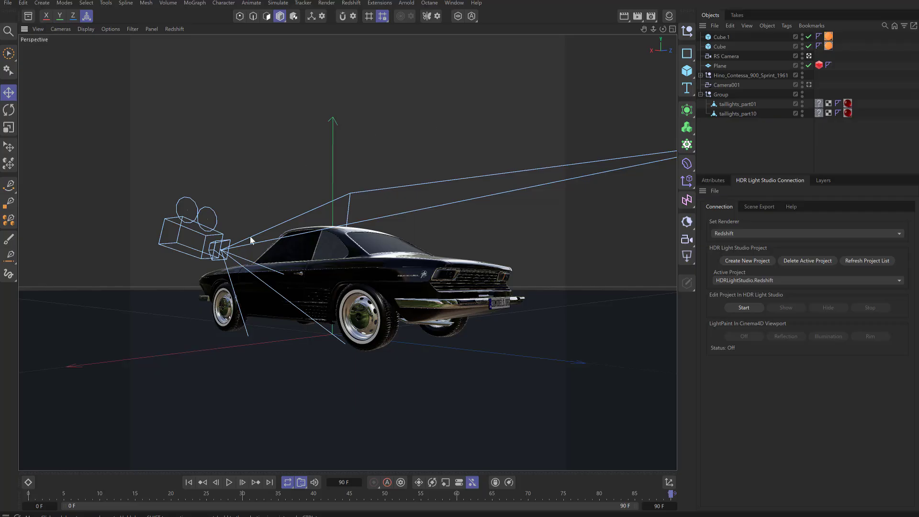
# - Set the render output resolution to 1200 x 1200 pixels in the render settings
pyautogui.click(326, 4)
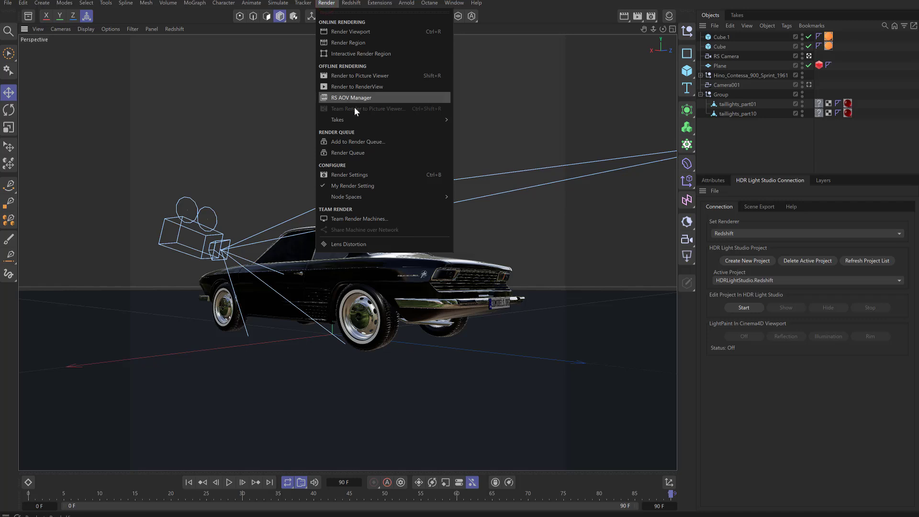
pyautogui.click(366, 175)
pyautogui.click(552, 216)
pyautogui.write('200')
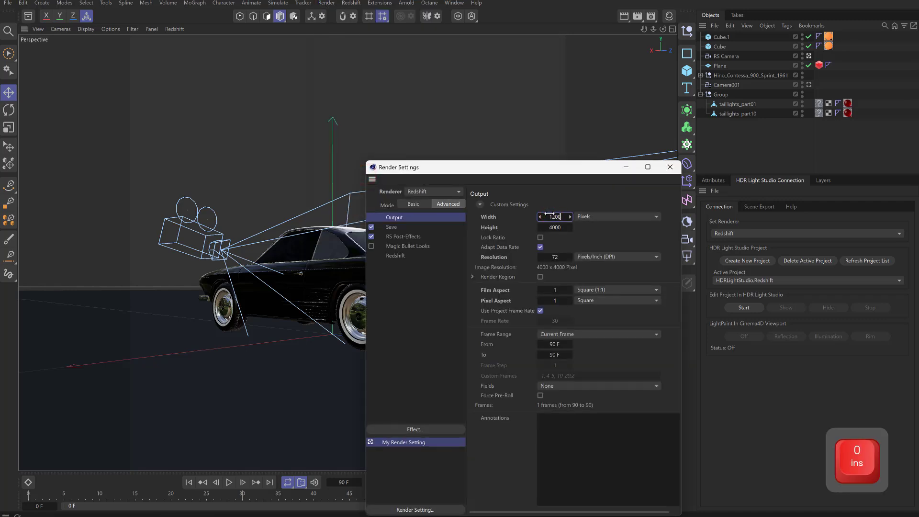
pyautogui.press('Tab')
pyautogui.write('1200')
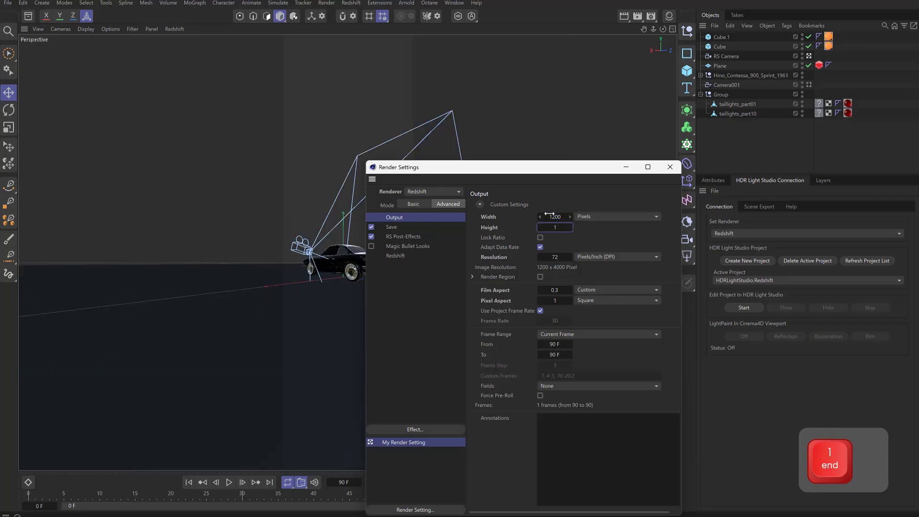
pyautogui.press('Tab')
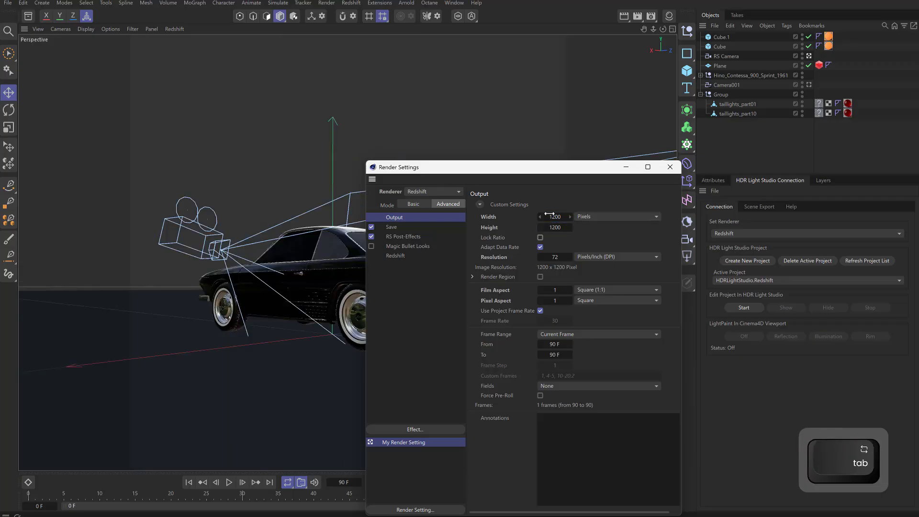
pyautogui.click(670, 167)
# - Preview the car scene in an enlarged Redshift RenderView window and close it
pyautogui.click(328, 3)
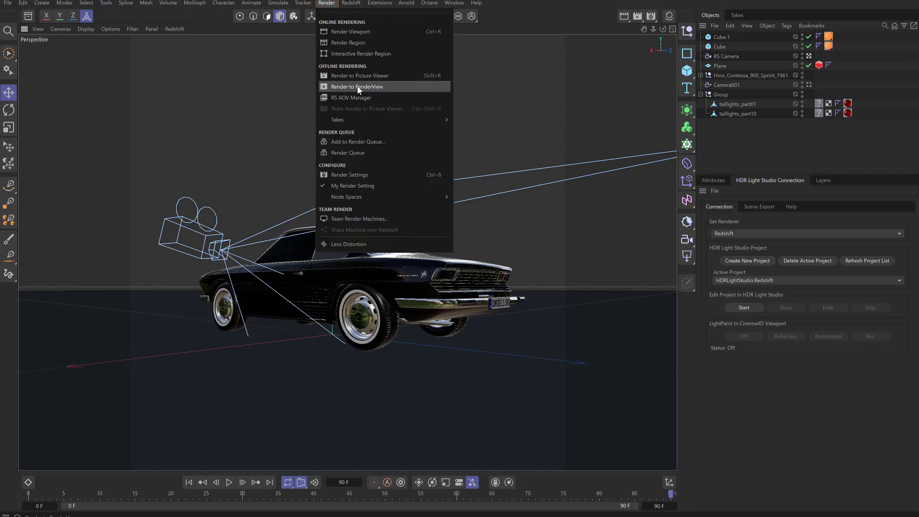
pyautogui.moveTo(351, 4)
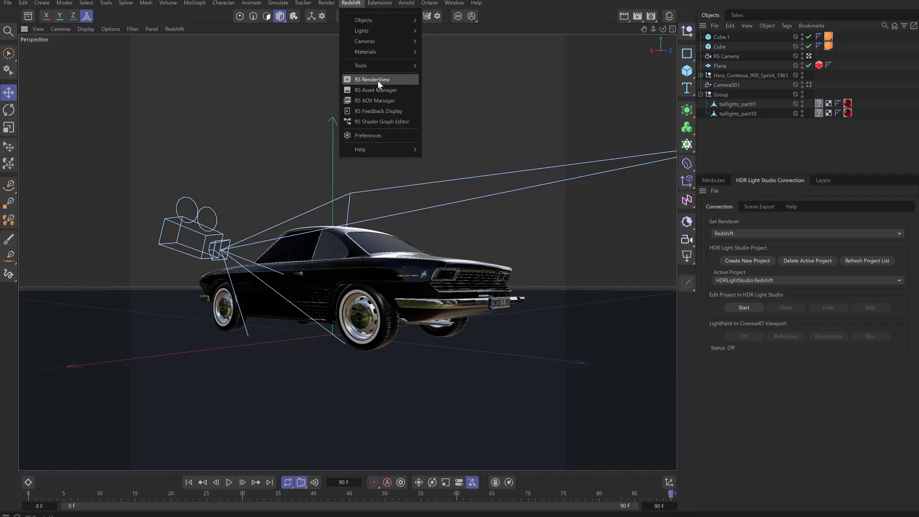
pyautogui.click(378, 81)
pyautogui.moveTo(427, 73); pyautogui.dragTo(184, 58)
pyautogui.moveTo(517, 335); pyautogui.dragTo(684, 498)
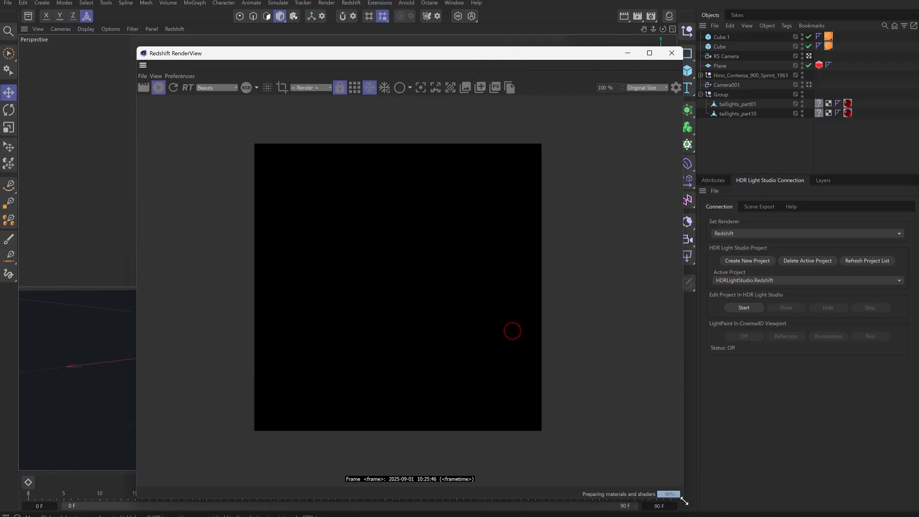
pyautogui.moveTo(538, 59); pyautogui.dragTo(482, 45)
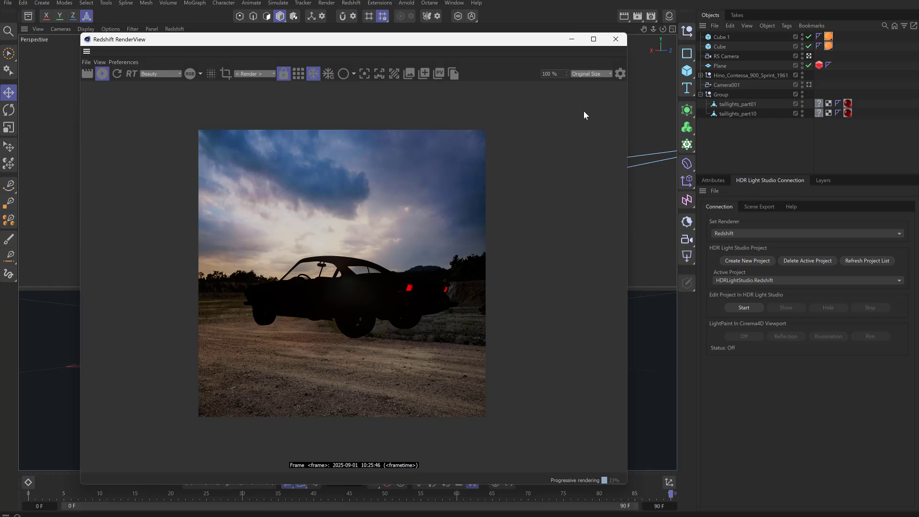
pyautogui.click(616, 39)
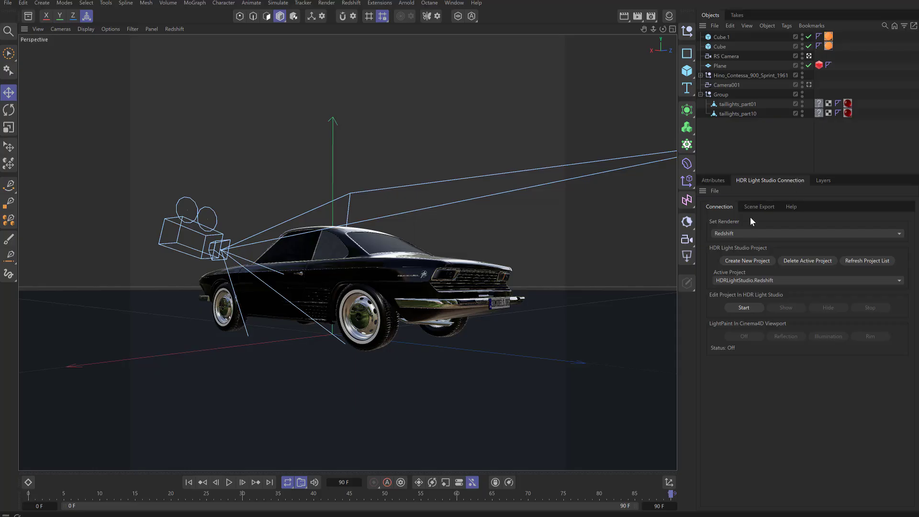
# - Create a new HDR Light Studio project for Redshift and start it in HDR Light Studio with the live render running
pyautogui.click(749, 262)
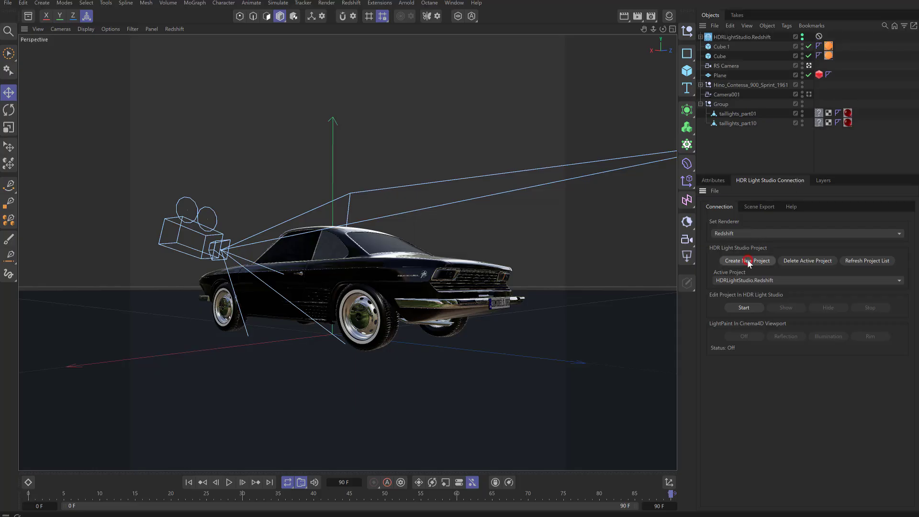
pyautogui.click(700, 36)
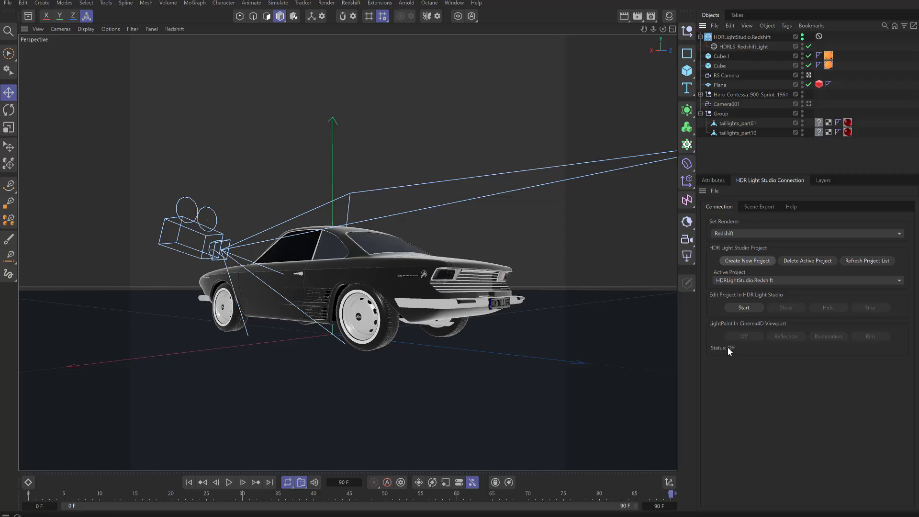
pyautogui.click(742, 309)
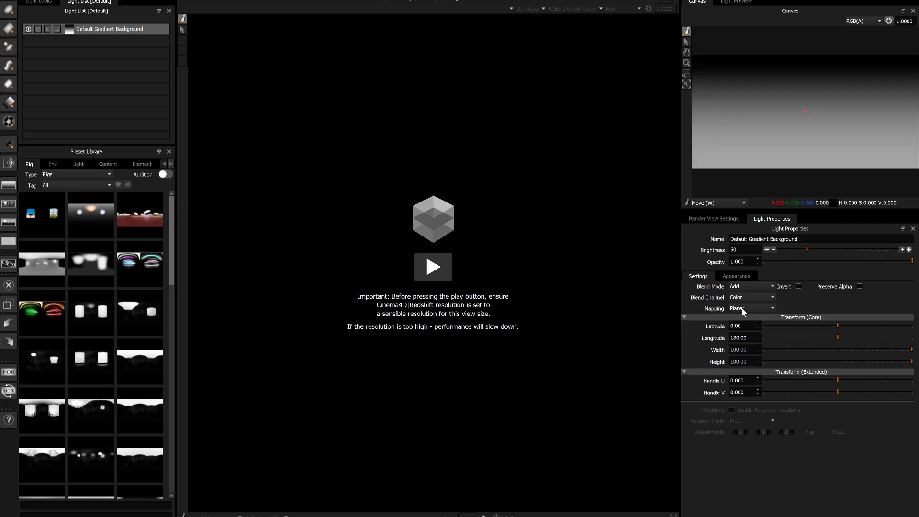
pyautogui.click(435, 270)
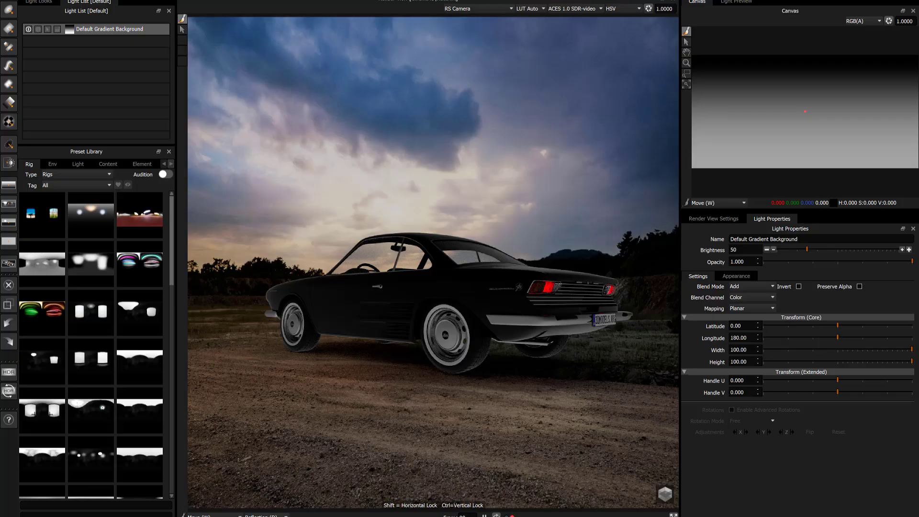
# - Delete the Default Gradient Background light from the light list
pyautogui.click(108, 1)
pyautogui.rightClick(102, 28)
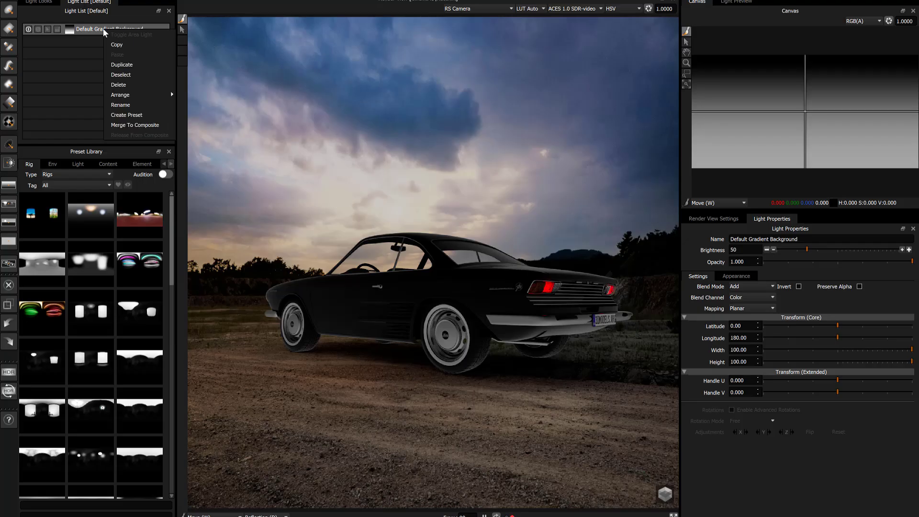
pyautogui.click(129, 85)
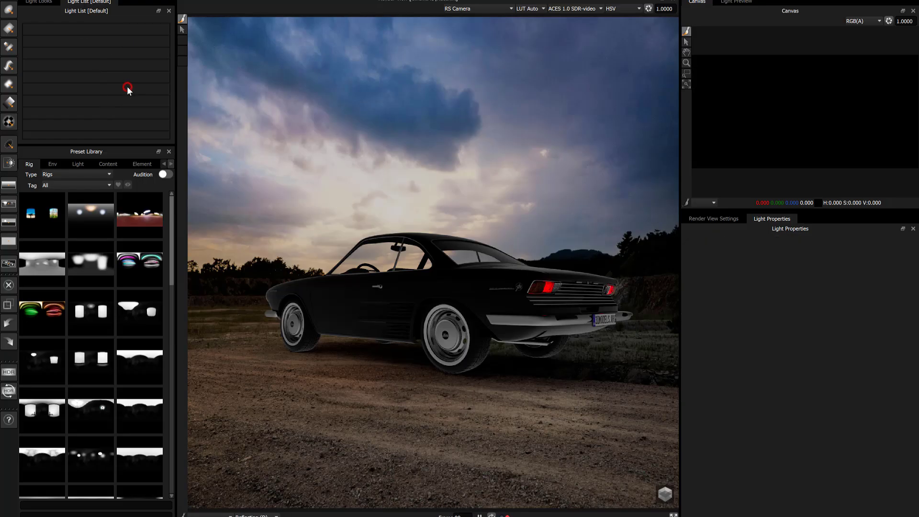
# - Find the hdre_007_2K environment light among the presets and add it to the render view, giving the light list more room
pyautogui.moveTo(108, 145); pyautogui.dragTo(116, 120)
pyautogui.click(53, 139)
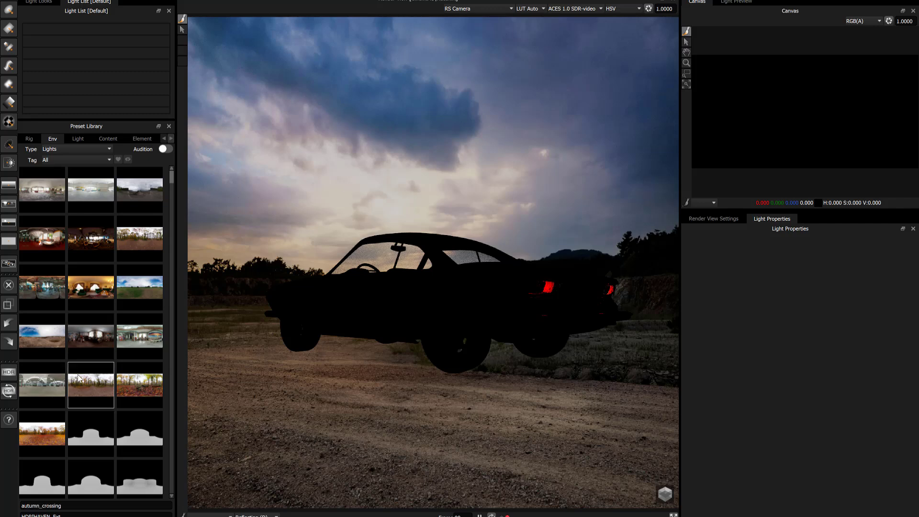
pyautogui.scroll(-3, 91, 385)
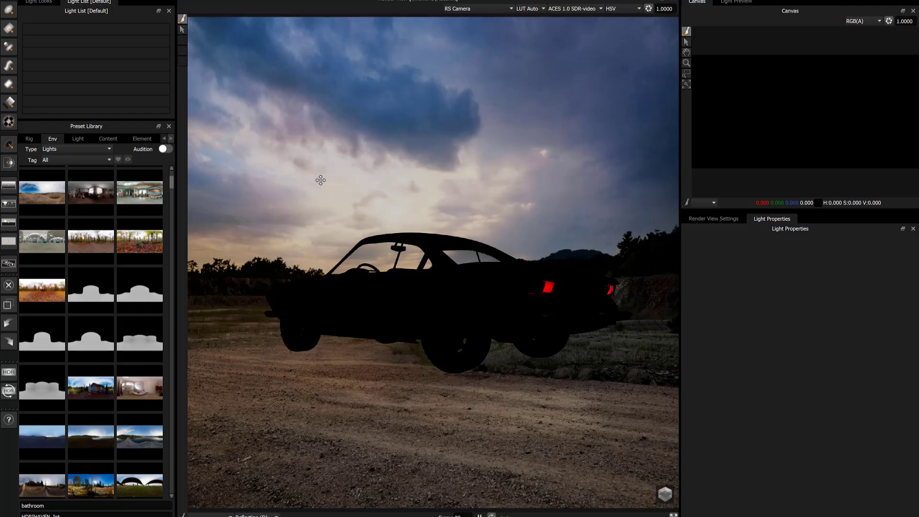
pyautogui.moveTo(117, 120); pyautogui.dragTo(121, 91)
pyautogui.scroll(-3, 142, 248)
pyautogui.scroll(-3, 141, 250)
pyautogui.scroll(-3, 142, 254)
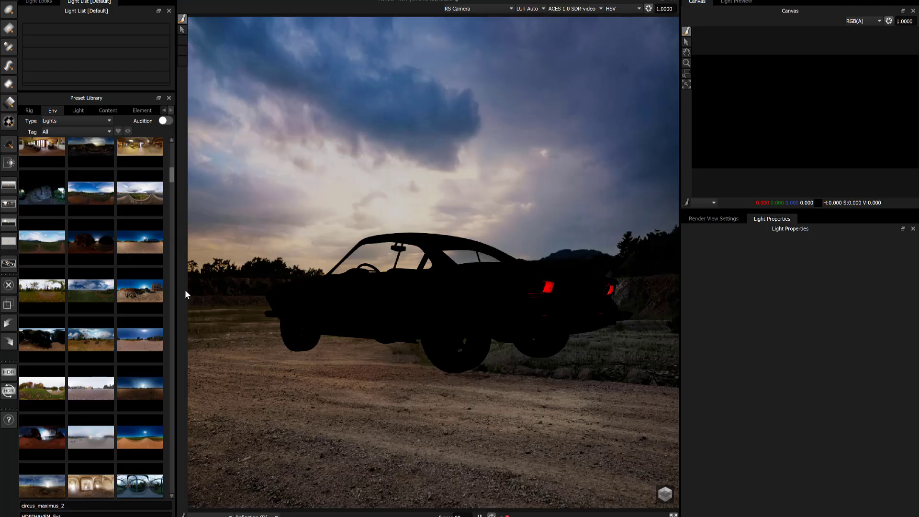
pyautogui.scroll(-3, 166, 307)
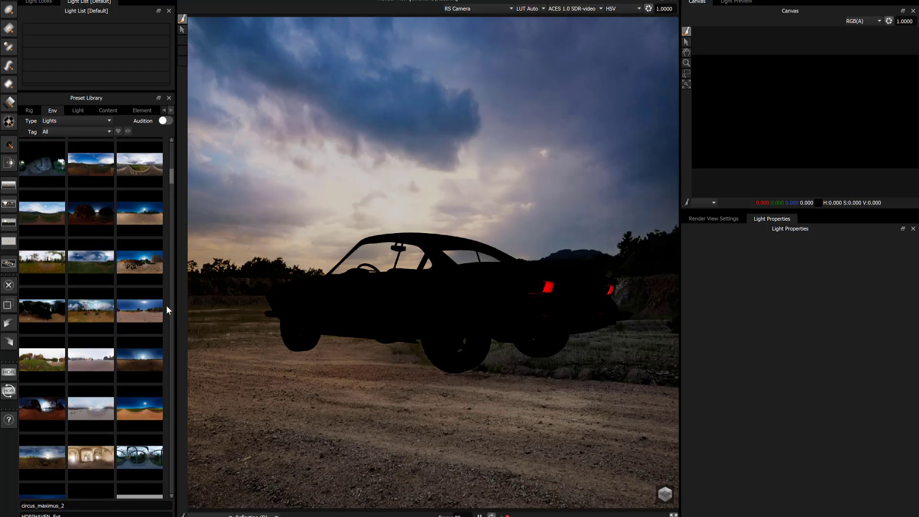
pyautogui.scroll(-3, 167, 310)
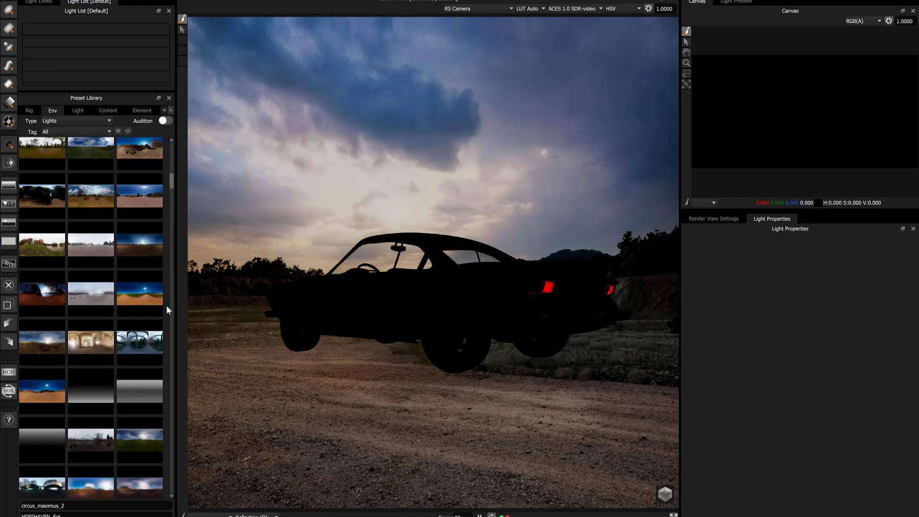
pyautogui.scroll(-3, 166, 310)
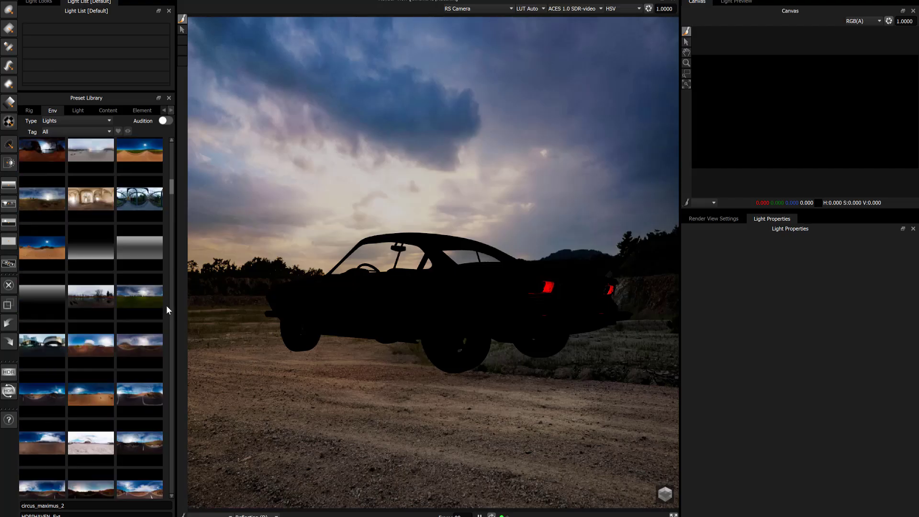
pyautogui.scroll(-2, 165, 306)
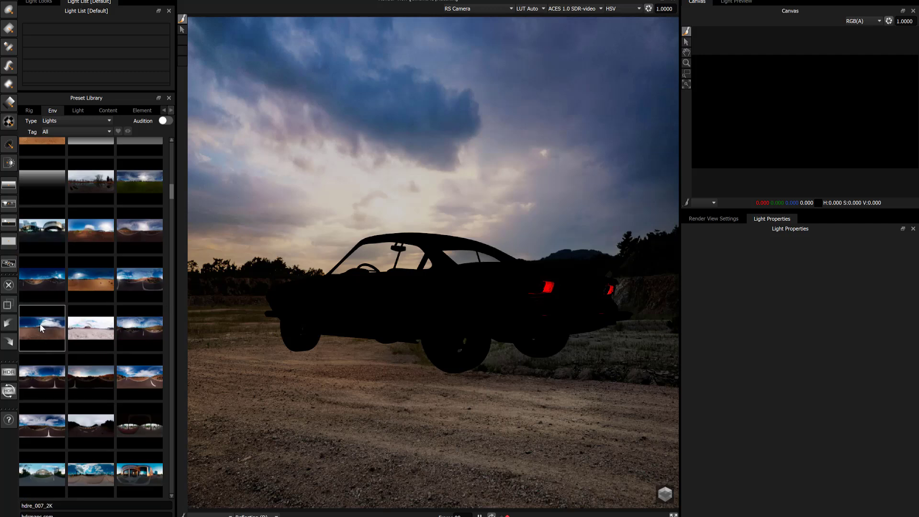
pyautogui.moveTo(38, 337)
pyautogui.mouseDown()
pyautogui.moveTo(324, 248)
pyautogui.moveTo(383, 249)
pyautogui.moveTo(365, 271)
pyautogui.moveTo(381, 275)
pyautogui.mouseUp()
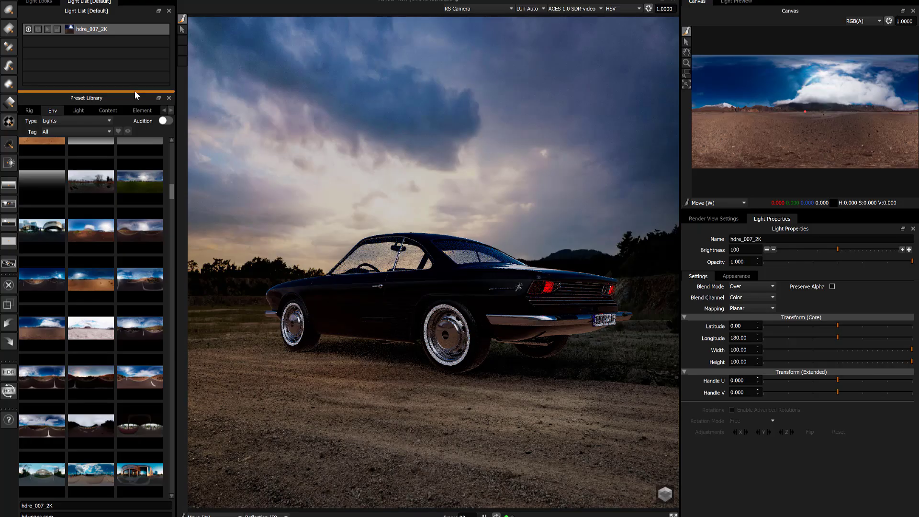
pyautogui.moveTo(134, 91); pyautogui.dragTo(134, 205)
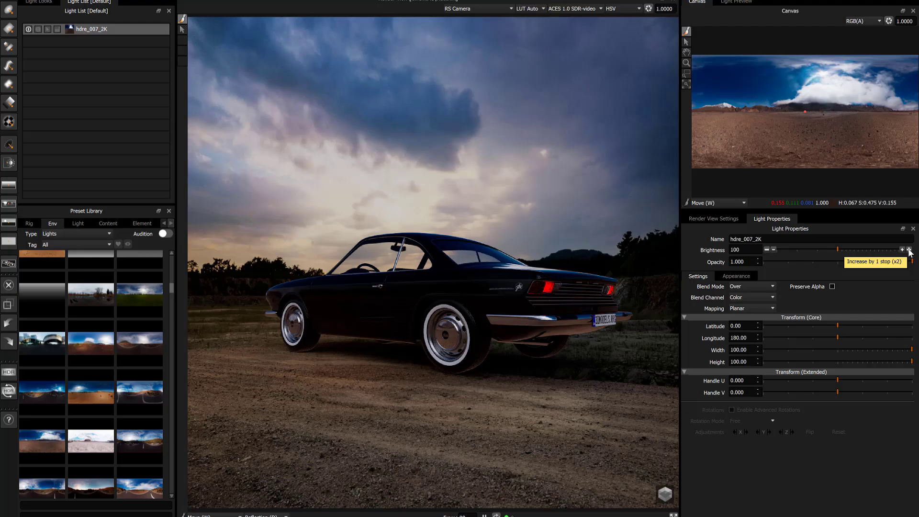
# - Try different brightness levels for the hdre_007_2K environment and set it to 159
pyautogui.click(909, 250)
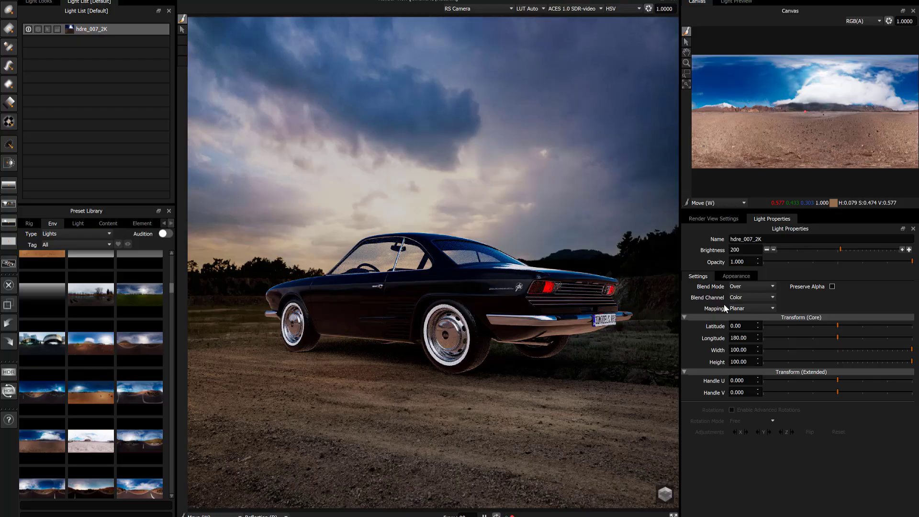
pyautogui.click(767, 250)
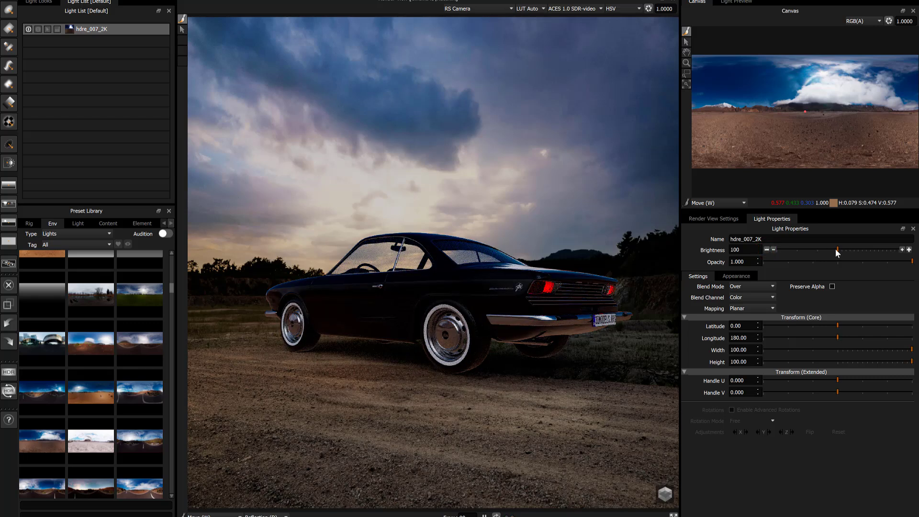
pyautogui.moveTo(836, 249); pyautogui.dragTo(839, 250)
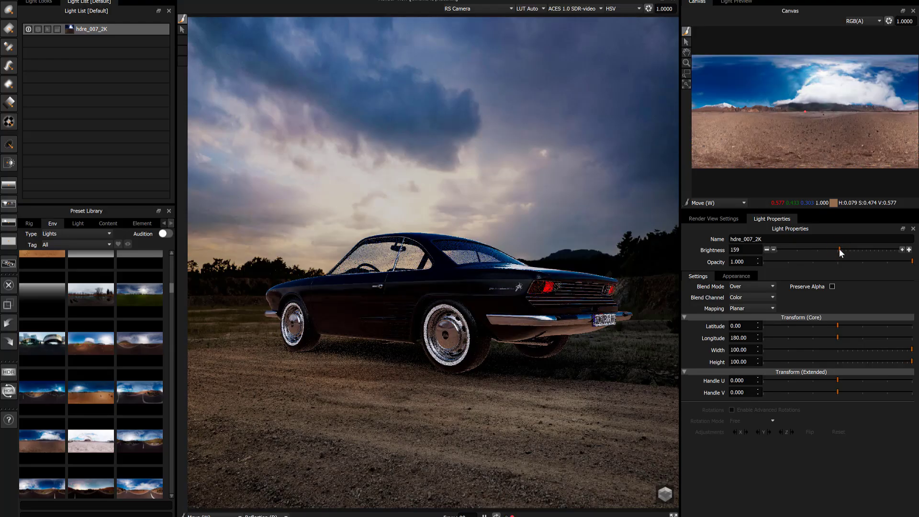
pyautogui.click(840, 249)
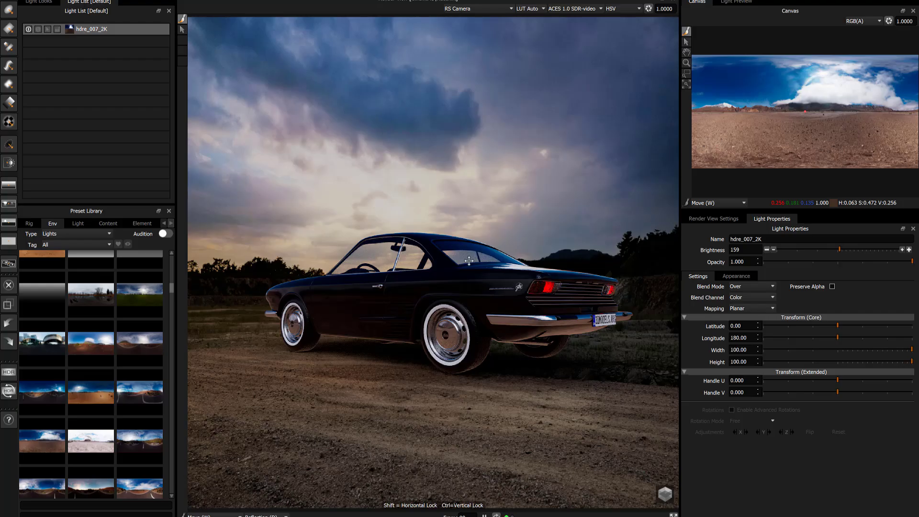
# - Add a round light and place it in Rim mode along the car's roof edge
pyautogui.click(8, 9)
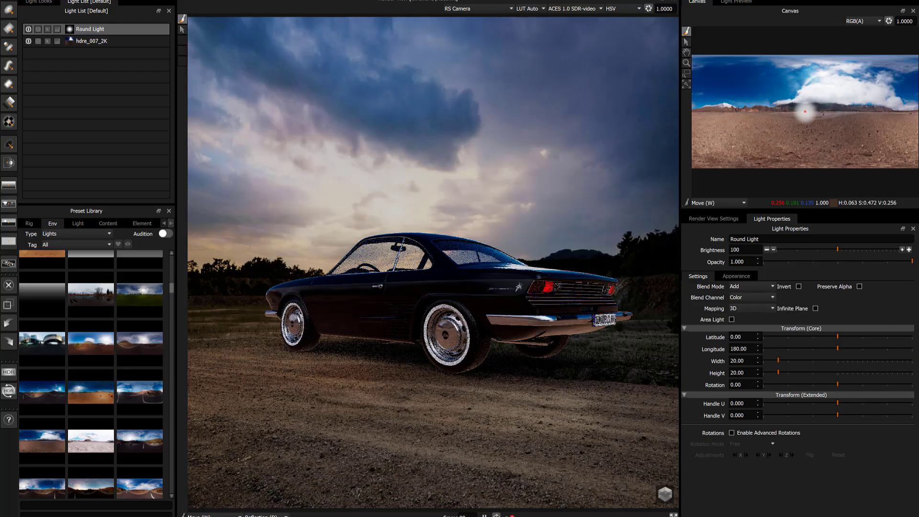
pyautogui.click(261, 515)
pyautogui.click(263, 496)
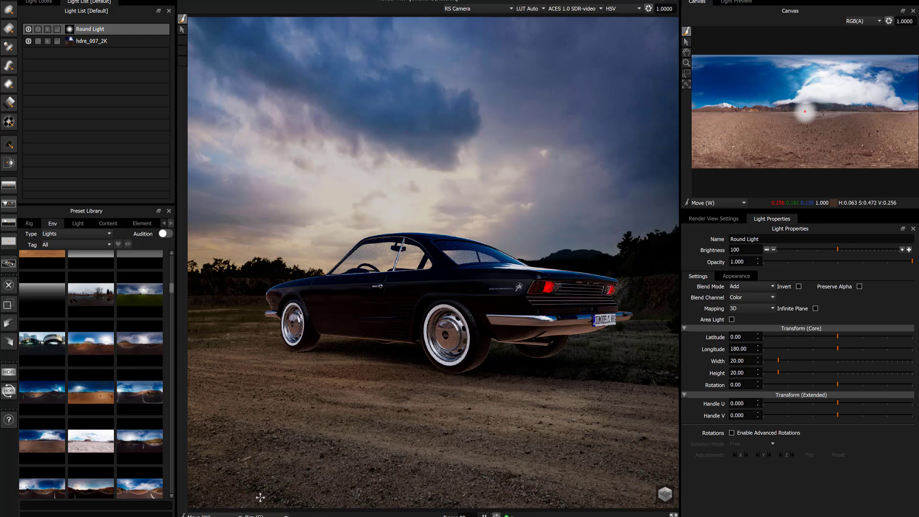
pyautogui.click(409, 228)
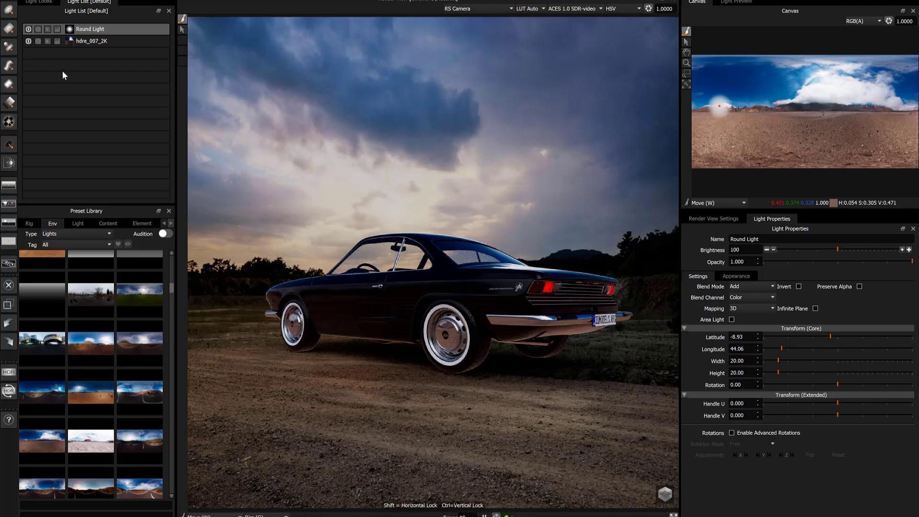
# - Rotate the hdre_007_2K environment to a longitude of about 2.31
pyautogui.click(95, 44)
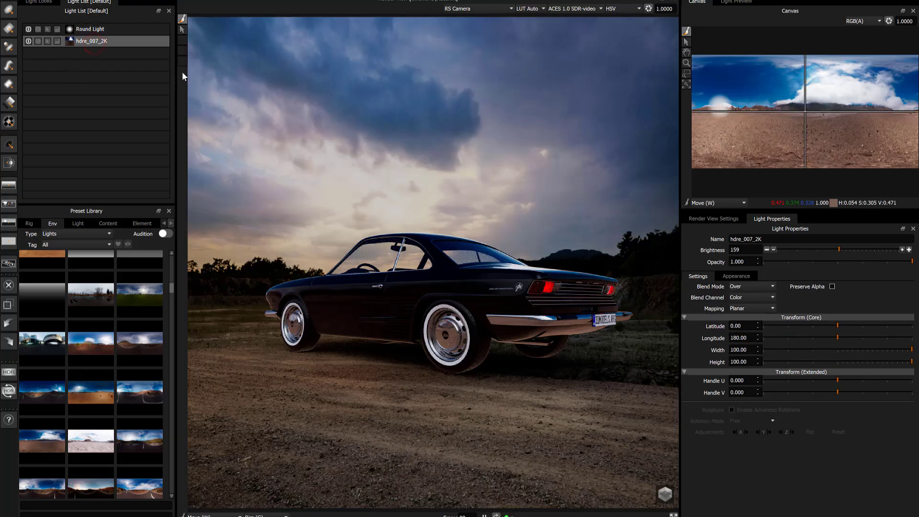
pyautogui.moveTo(826, 337); pyautogui.dragTo(764, 336)
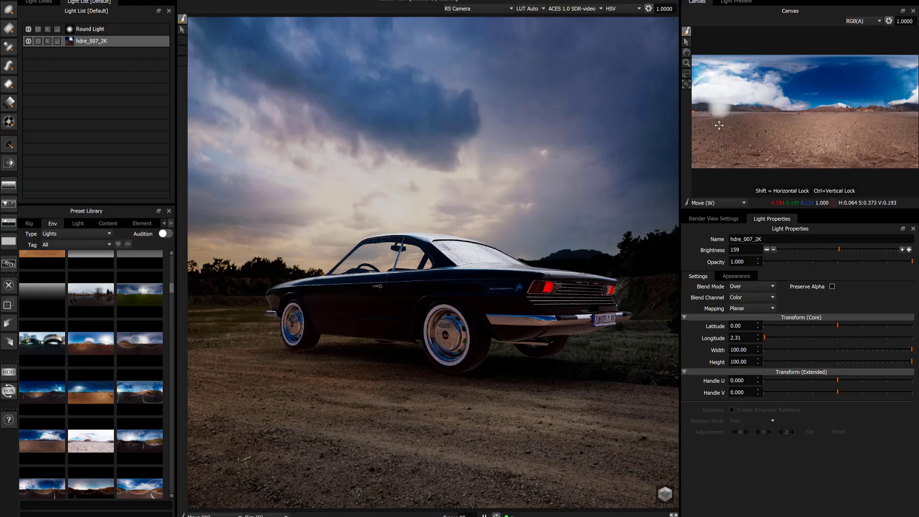
# - Delete the round light from the light list, leaving only the hdre_007_2K environment
pyautogui.click(96, 31)
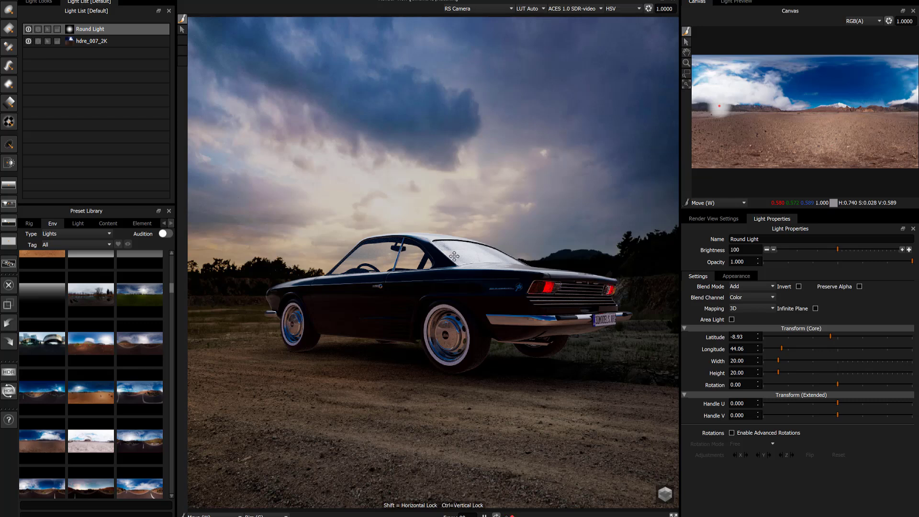
pyautogui.rightClick(108, 31)
pyautogui.click(119, 77)
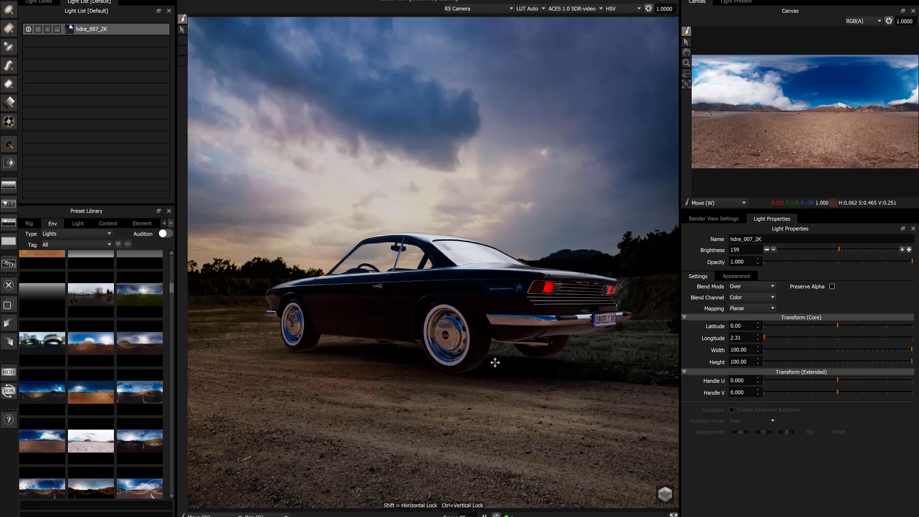
# - Add a gradient background above the hdre_007_2K environment and set its blend mode to Multiply
pyautogui.click(9, 186)
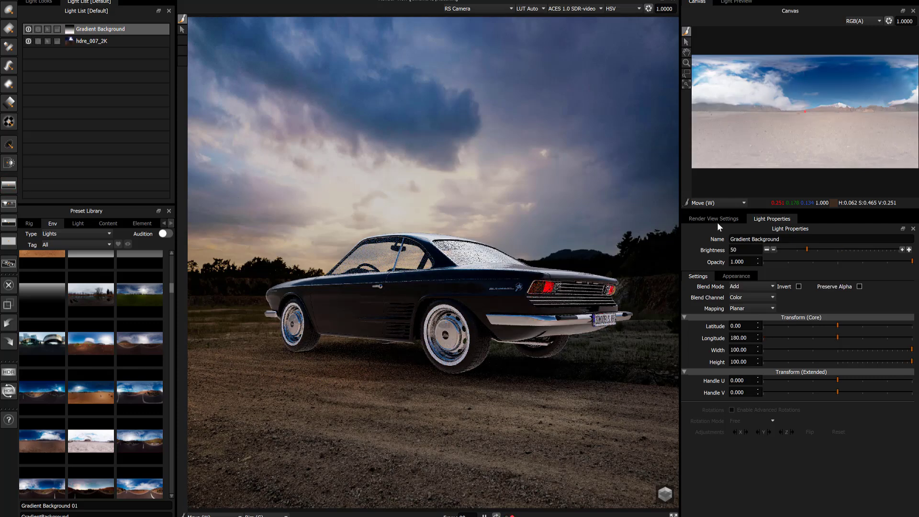
pyautogui.click(731, 288)
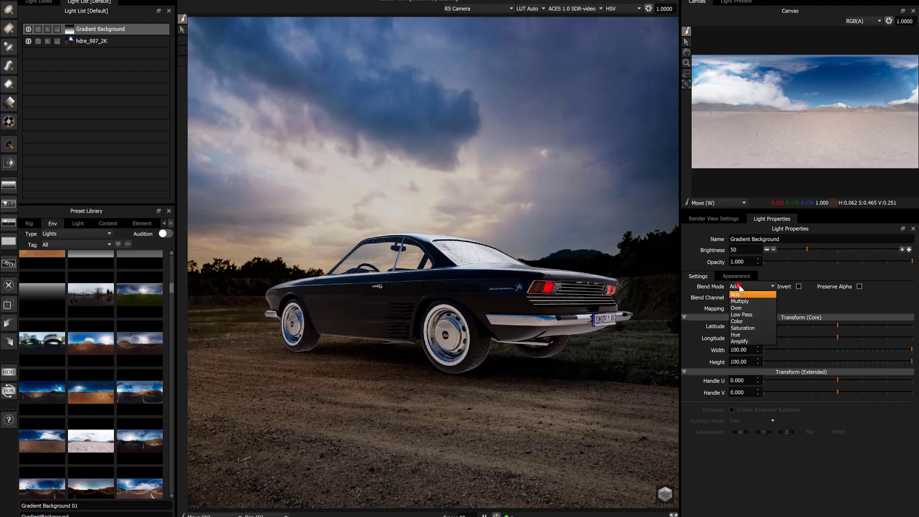
pyautogui.click(750, 300)
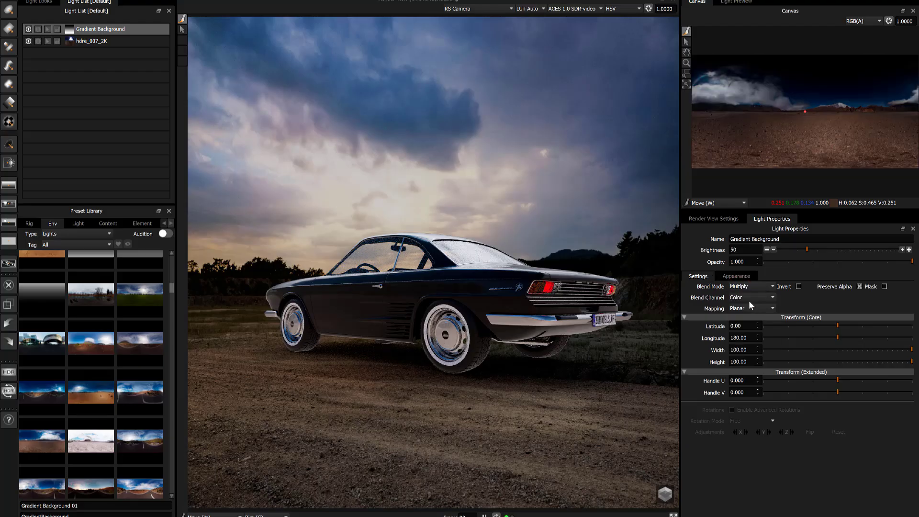
# - Reverse the gradient background's value ramp and add a full-brightness peg at 0.662, keeping the car in view
pyautogui.click(735, 276)
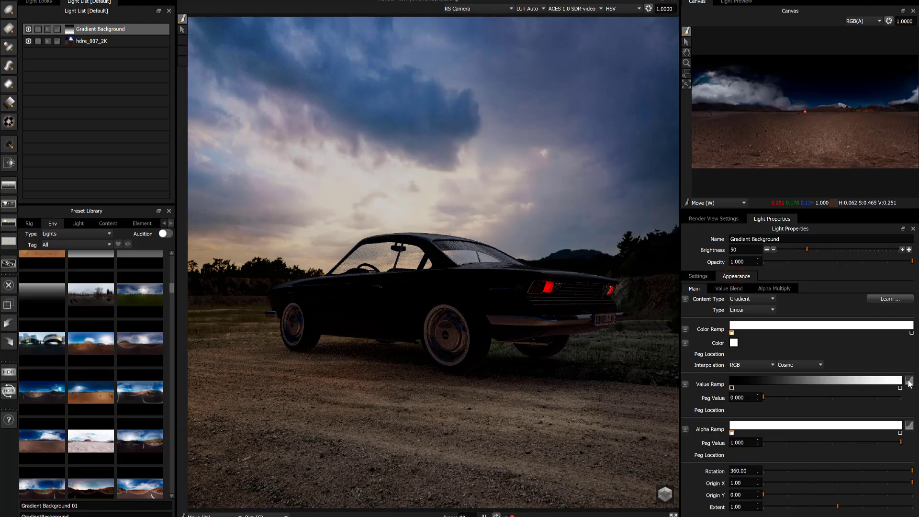
pyautogui.click(909, 381)
pyautogui.click(384, 353)
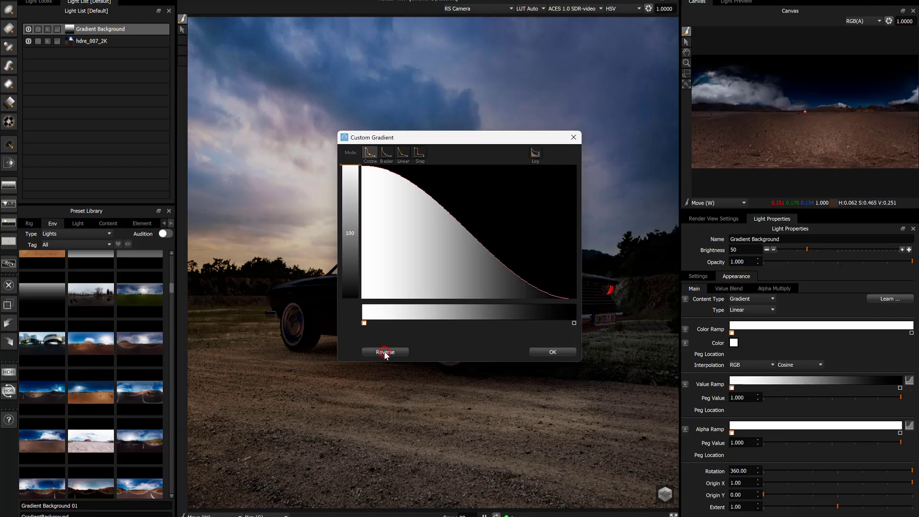
pyautogui.moveTo(436, 143); pyautogui.dragTo(538, 249)
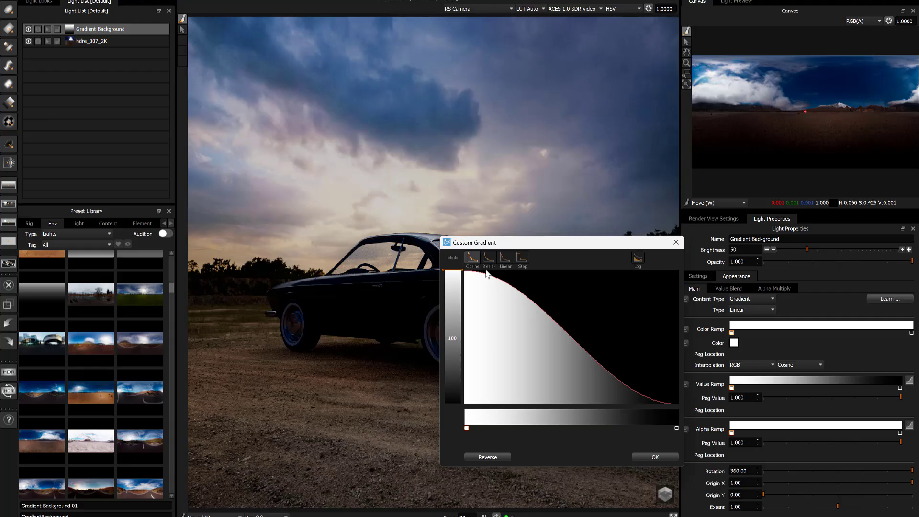
pyautogui.moveTo(596, 360); pyautogui.dragTo(607, 271)
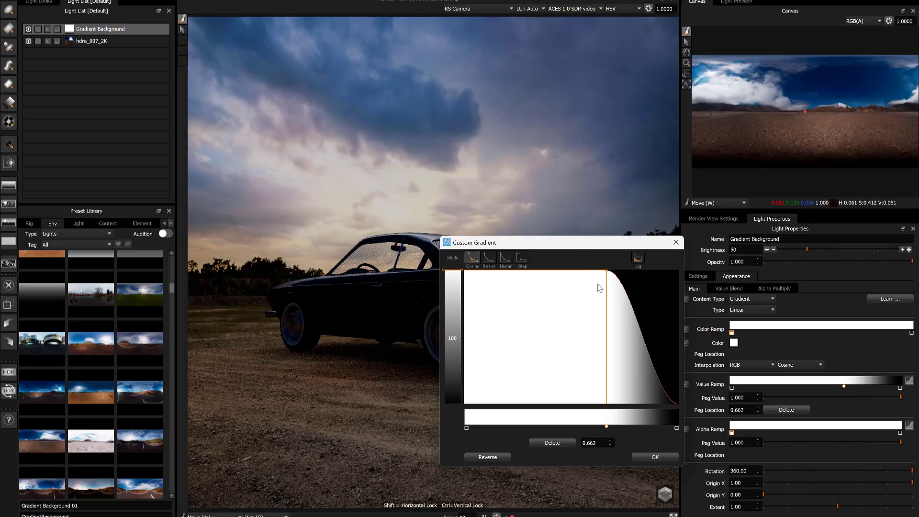
pyautogui.moveTo(548, 249); pyautogui.dragTo(715, 222)
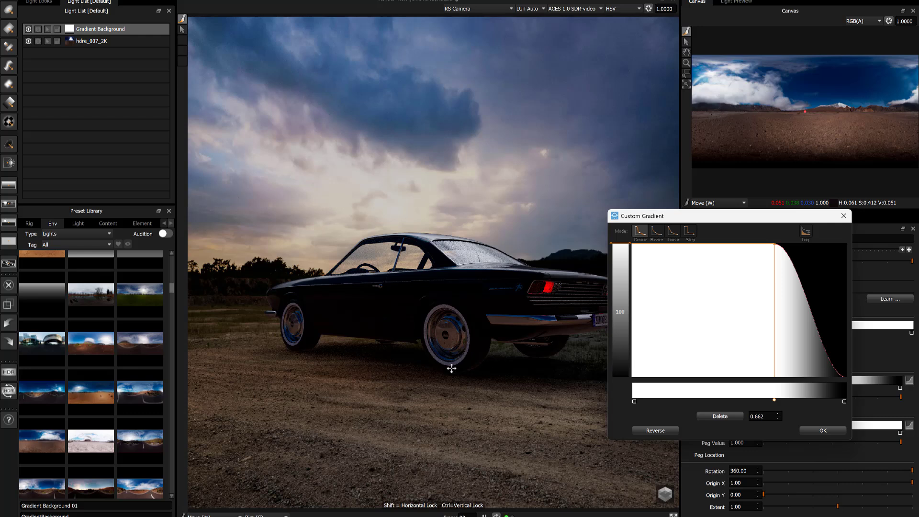
# - Compare the render with the gradient background off and on, and close the gradient editor
pyautogui.click(29, 29)
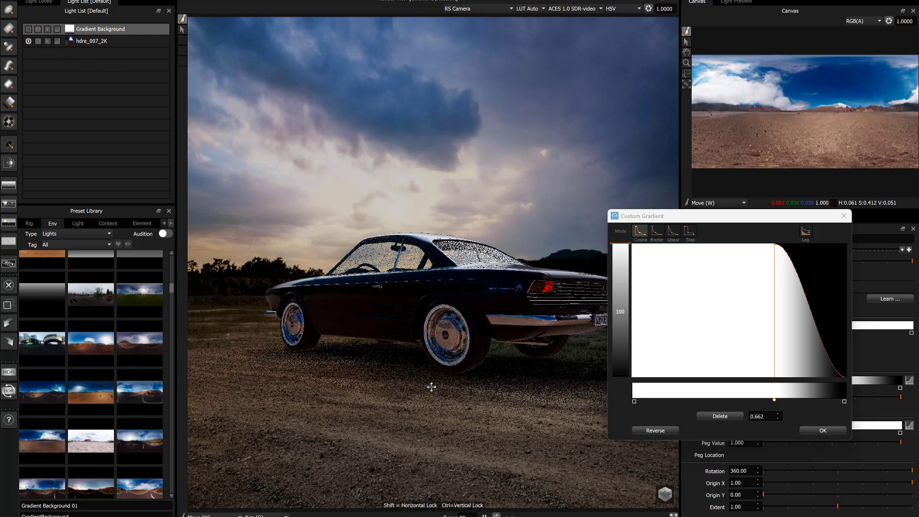
pyautogui.click(29, 29)
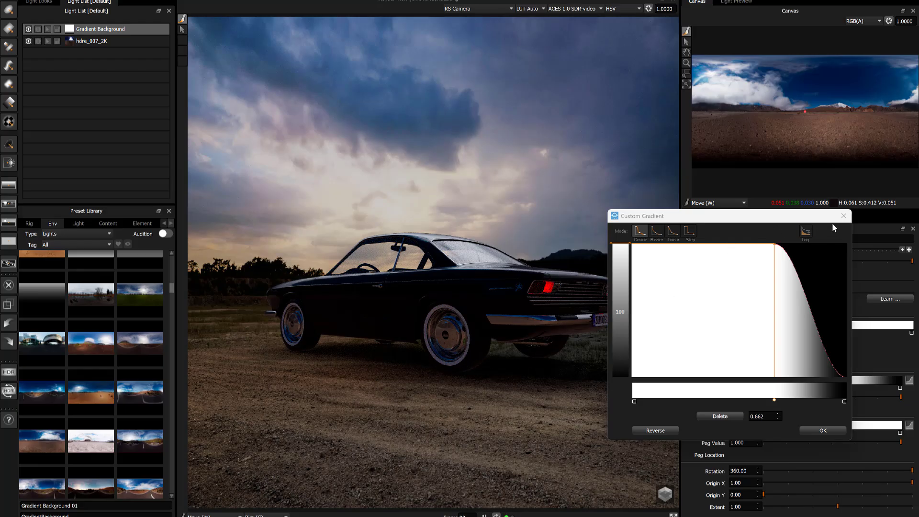
pyautogui.click(844, 216)
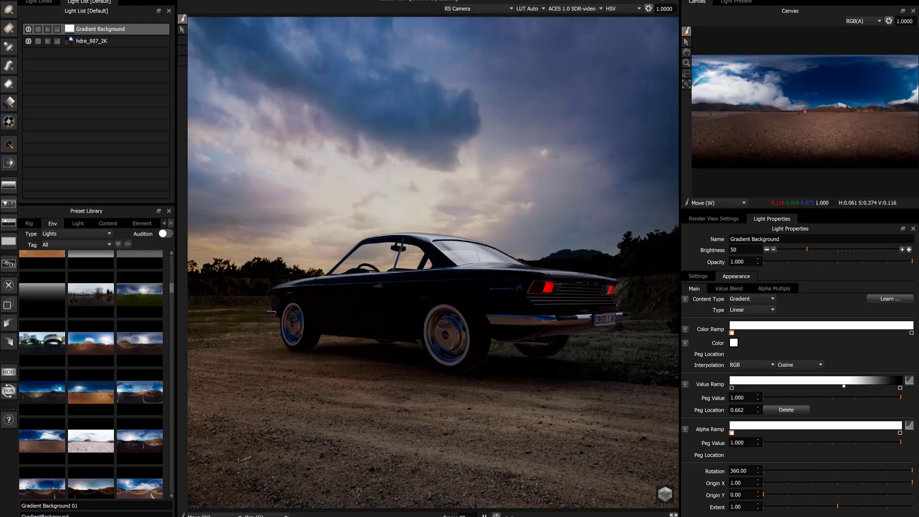
# - Add a round light over the bright clouds on the canvas and stretch it to about 74.5 wide by 36 high
pyautogui.click(8, 10)
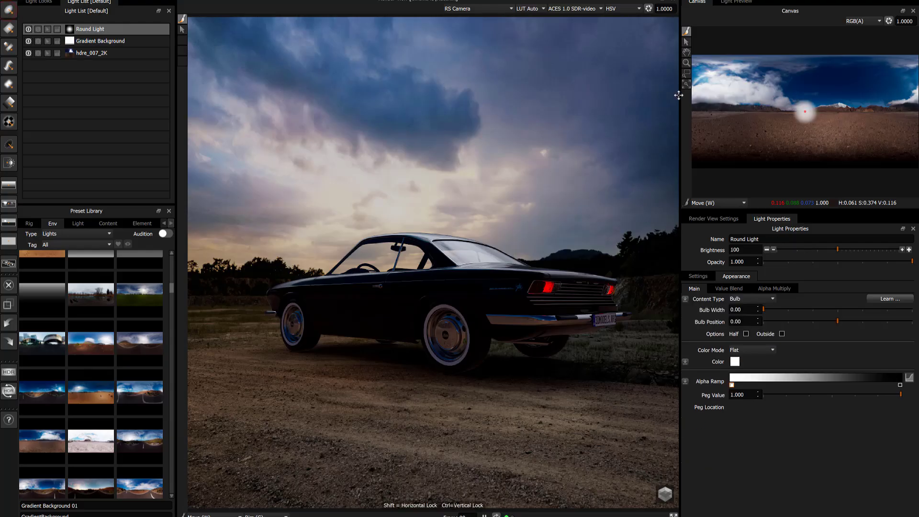
pyautogui.click(725, 91)
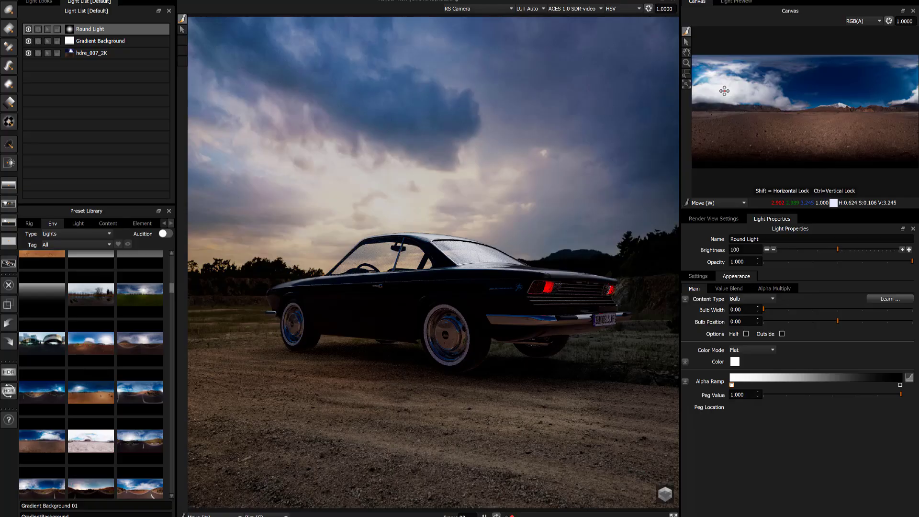
pyautogui.hotkey('shift', 'r')
pyautogui.moveTo(725, 91); pyautogui.dragTo(728, 68)
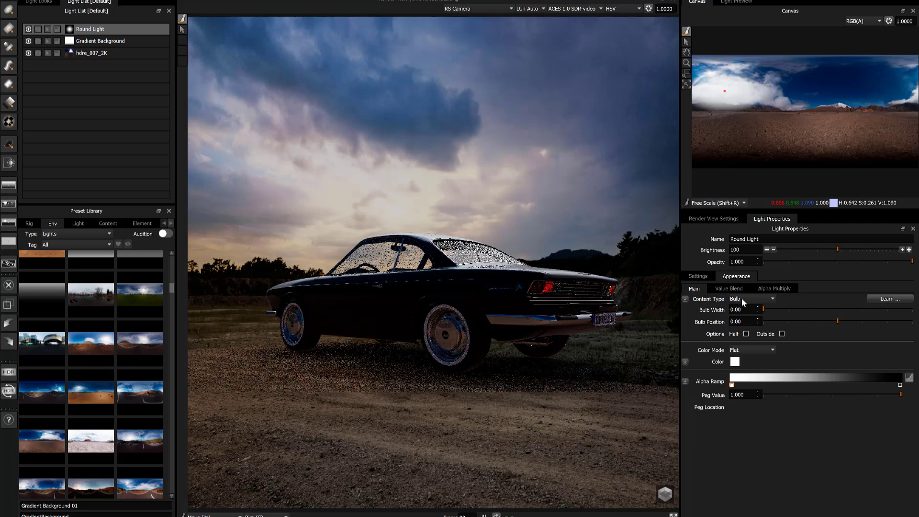
# - Set the round light's blend mode to Color
pyautogui.click(699, 276)
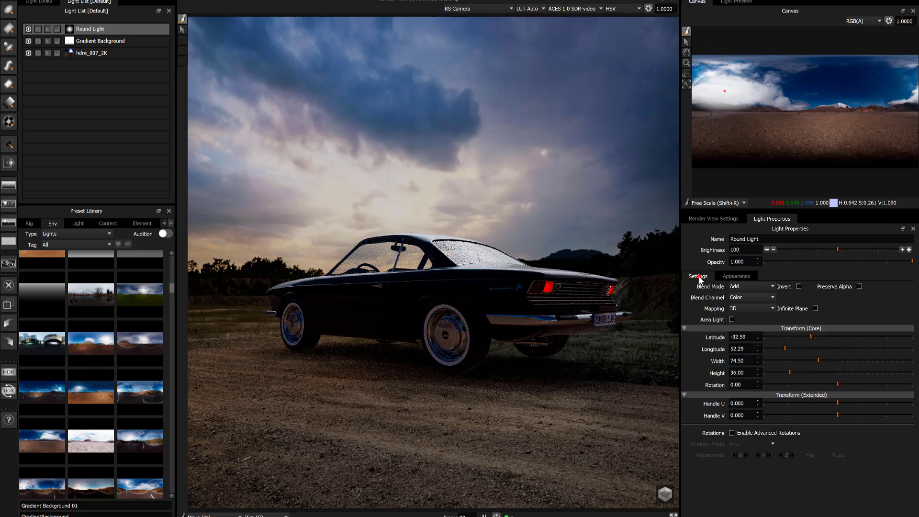
pyautogui.click(743, 286)
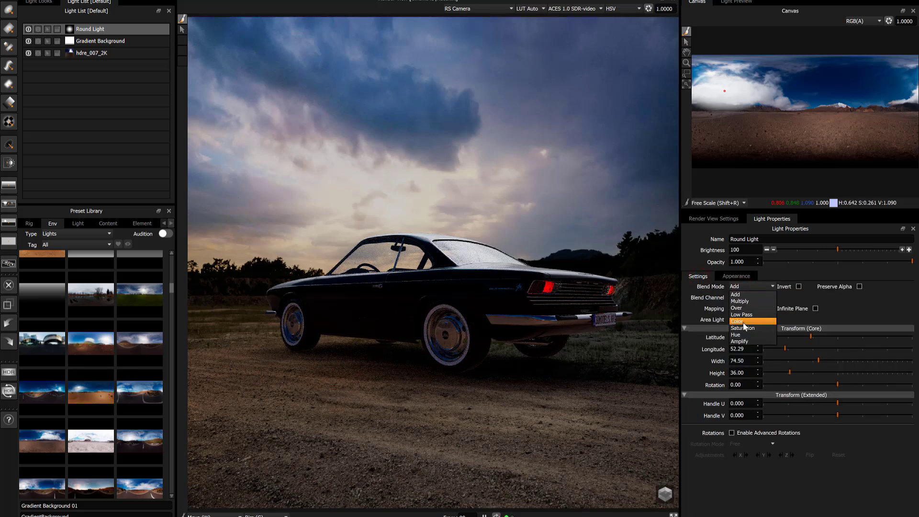
pyautogui.click(742, 321)
# - Tint the round light a warm orange using a Kelvin colour temperature of 2387 K
pyautogui.click(742, 277)
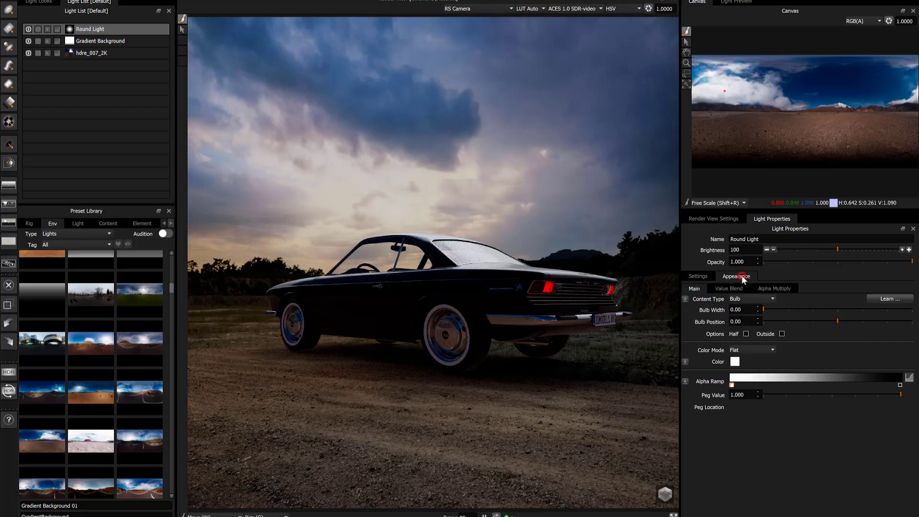
pyautogui.click(734, 361)
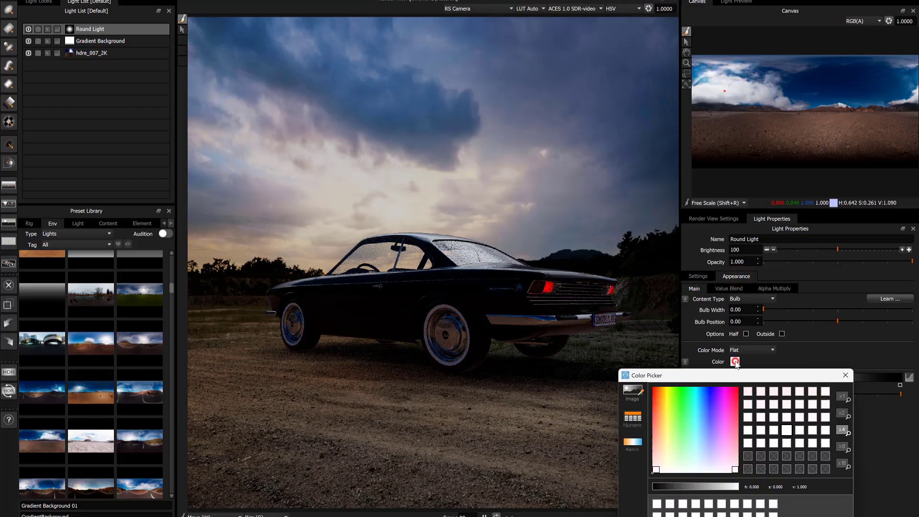
pyautogui.click(635, 445)
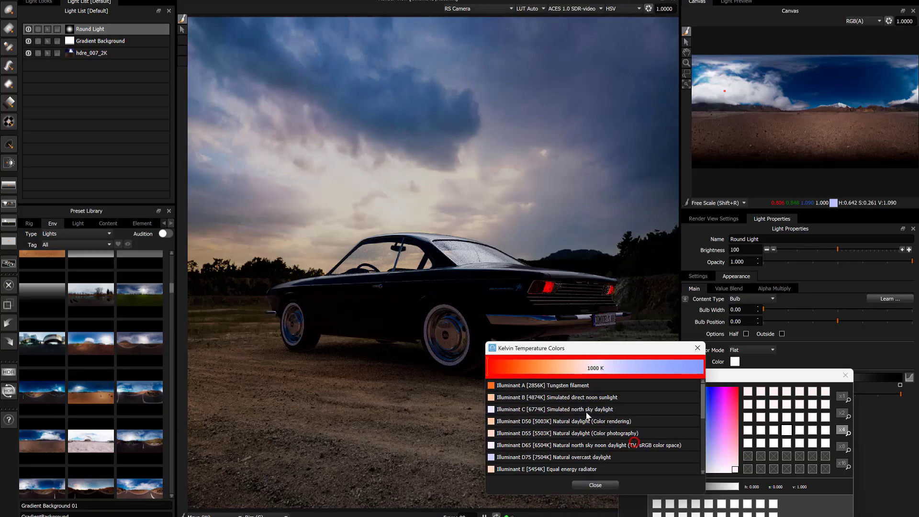
pyautogui.click(536, 369)
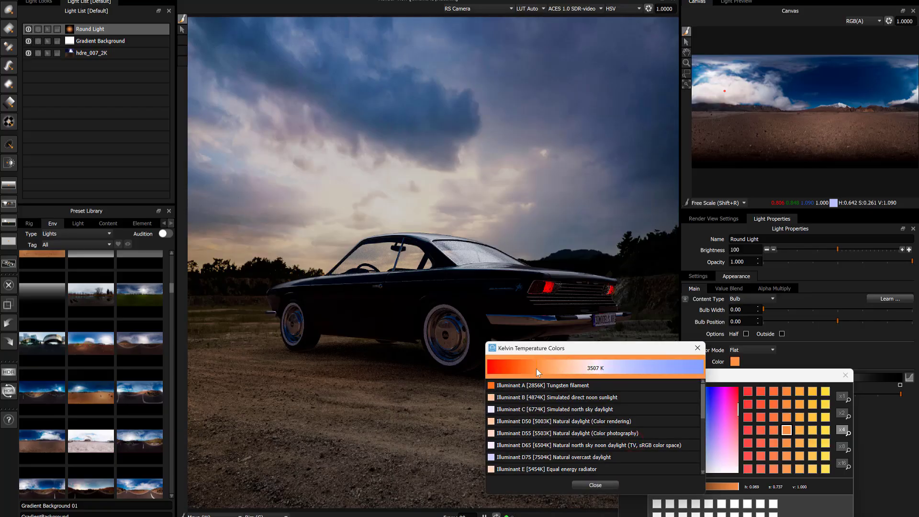
pyautogui.click(524, 368)
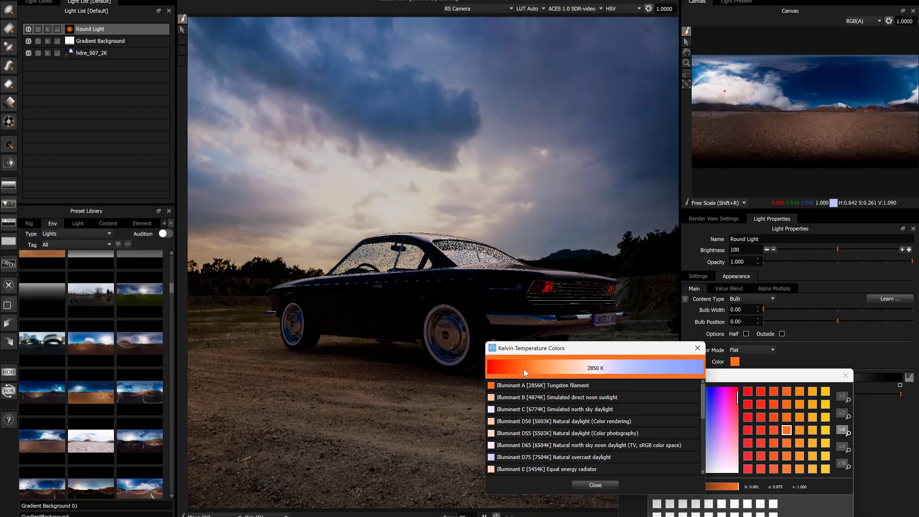
pyautogui.click(517, 369)
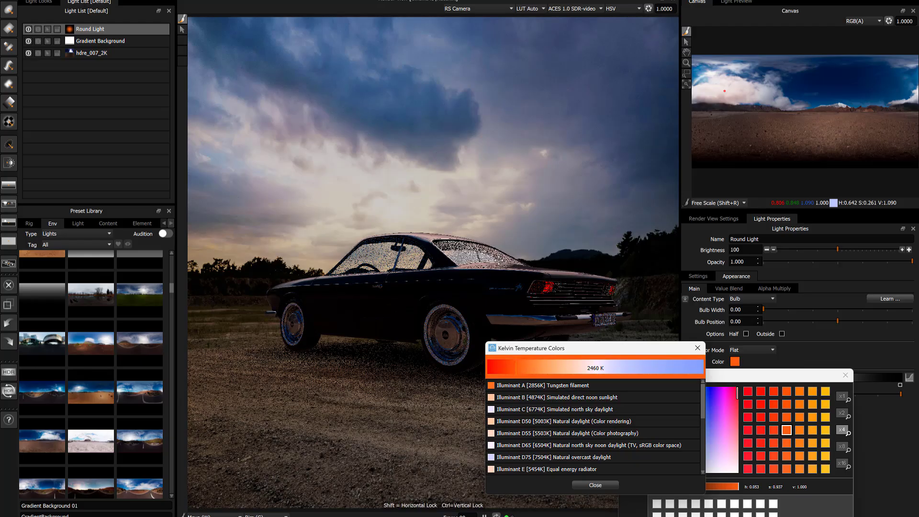
pyautogui.click(515, 366)
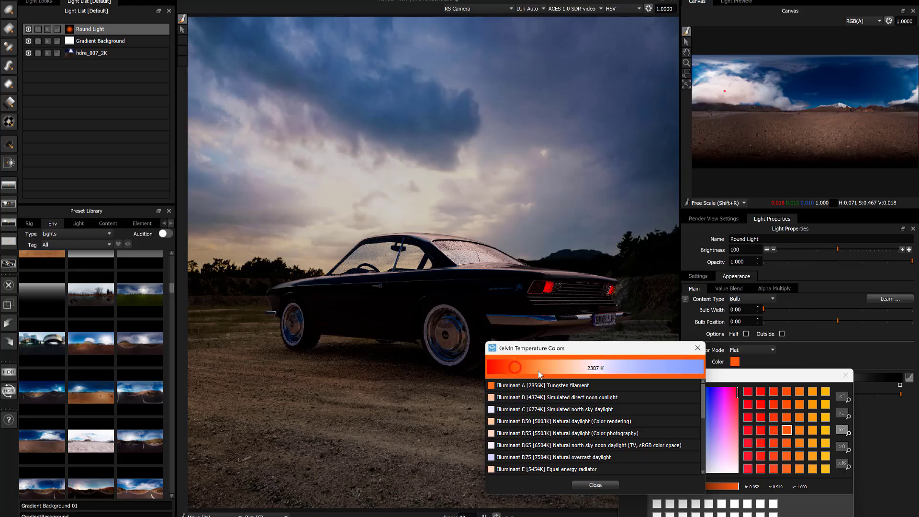
pyautogui.click(701, 348)
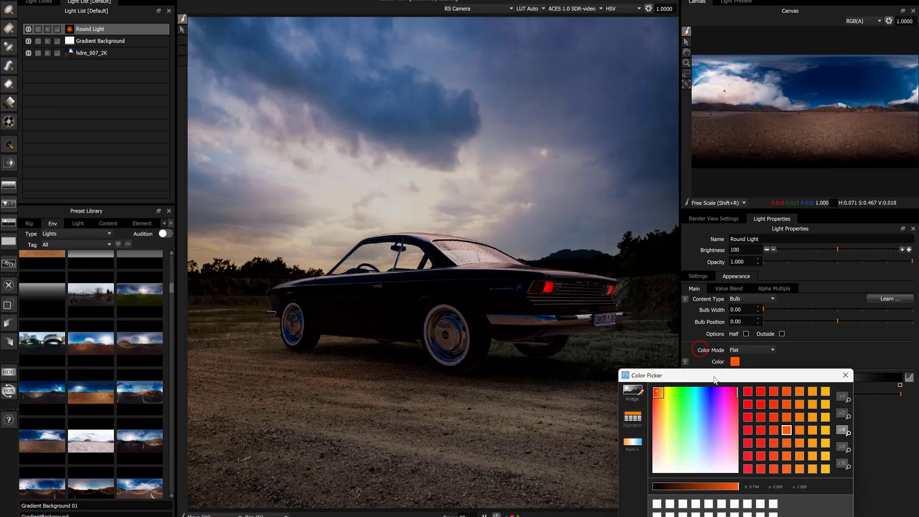
pyautogui.moveTo(722, 375); pyautogui.dragTo(589, 294)
pyautogui.click(712, 299)
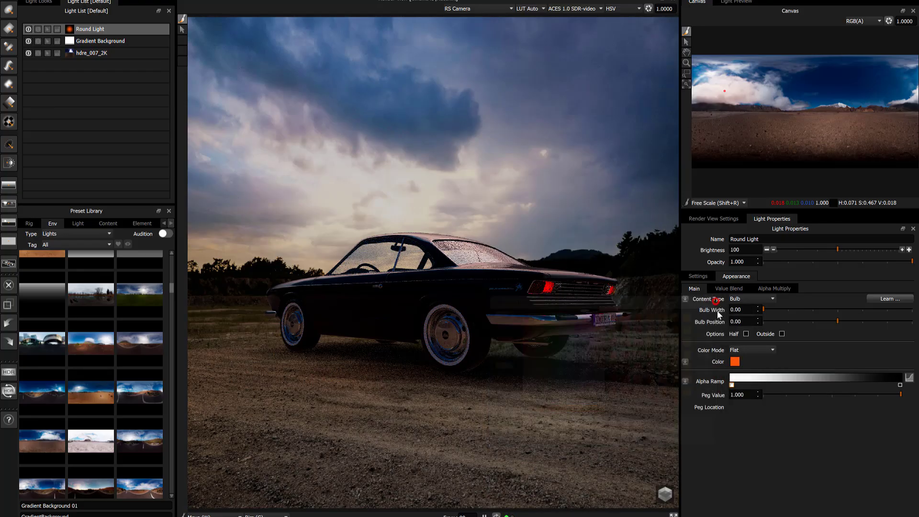
# - Compare the car with the orange round light off and on, and lower that light's brightness
pyautogui.click(28, 29)
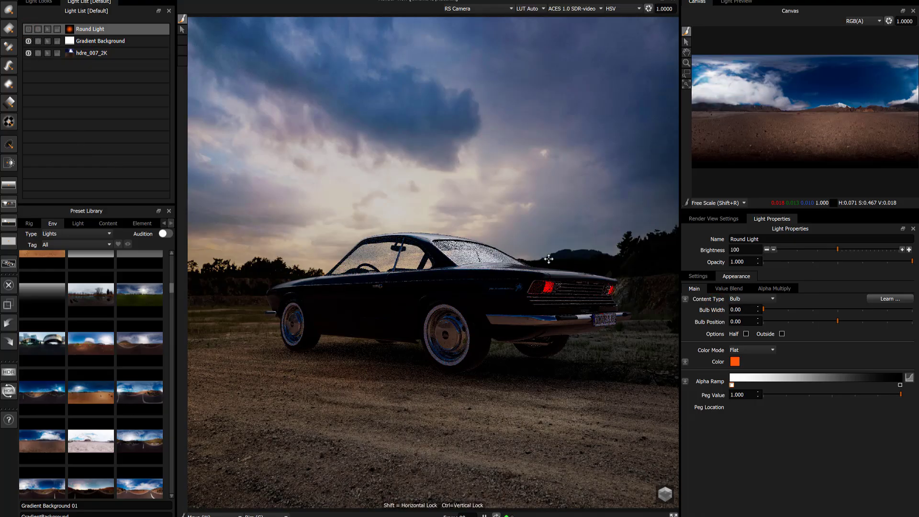
pyautogui.click(29, 29)
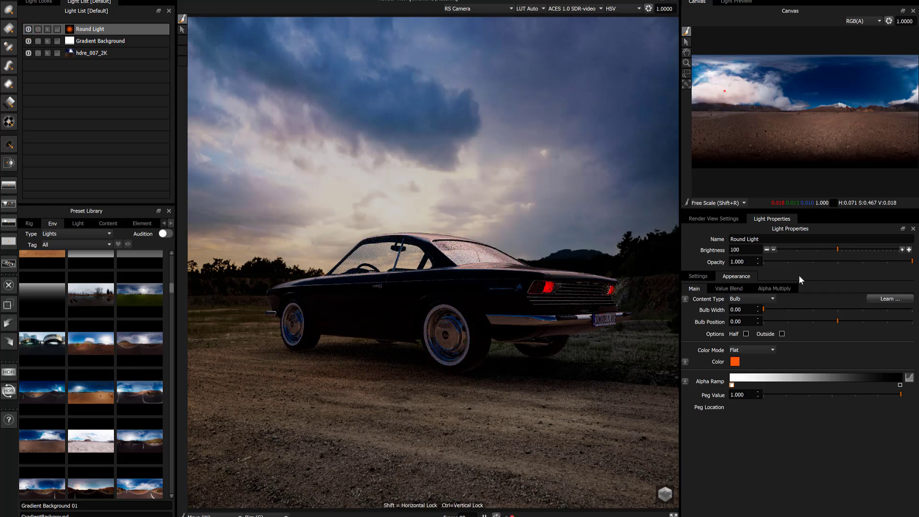
pyautogui.moveTo(837, 250); pyautogui.dragTo(819, 249)
# - Add a second, white round light and switch the render view's light placement to Reflection mode
pyautogui.click(10, 12)
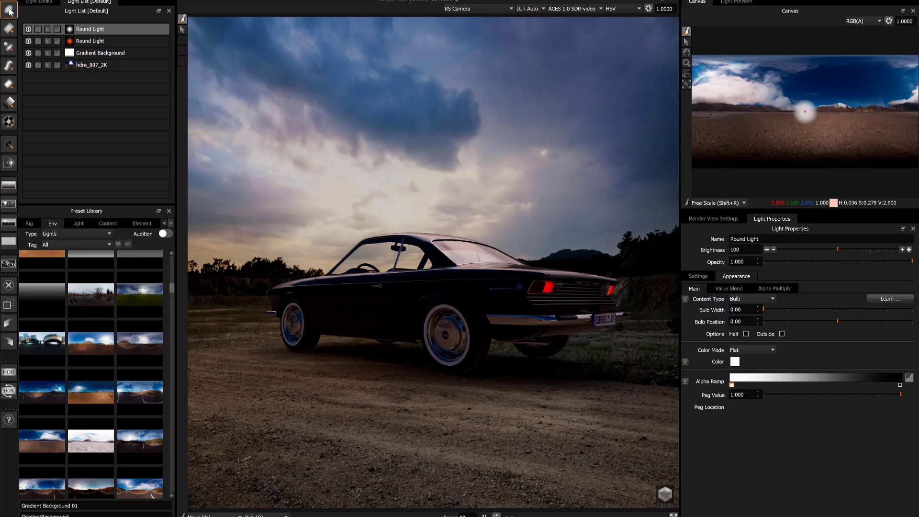
pyautogui.click(253, 515)
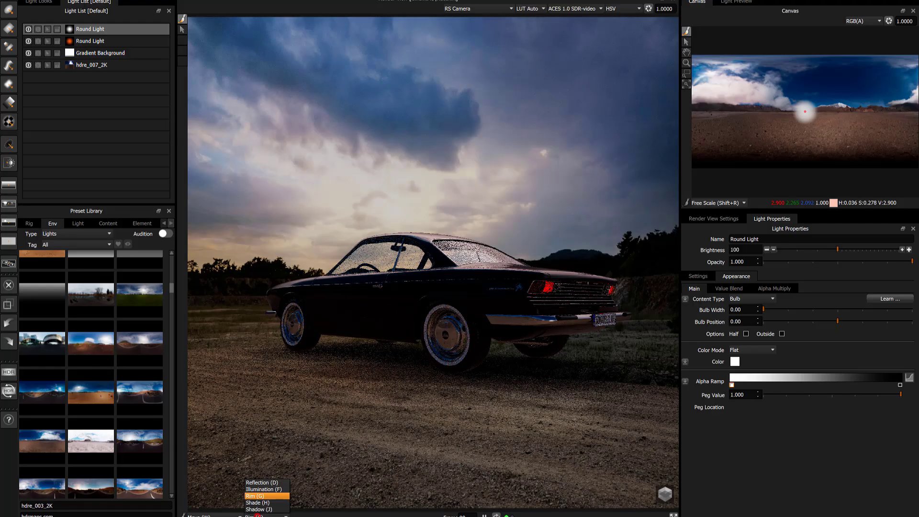
pyautogui.click(262, 483)
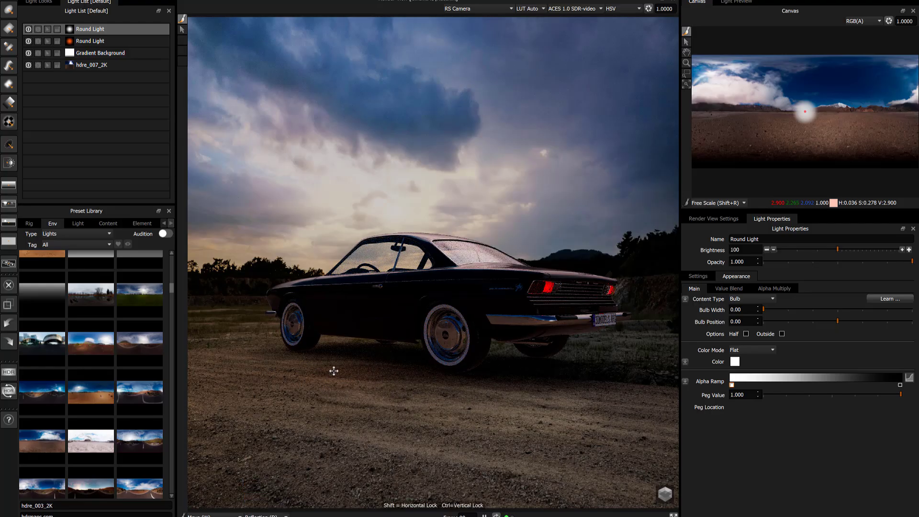
# - Place the white round light's reflection on the lower side of the car behind the front wheel and enlarge it slightly
pyautogui.click(353, 313)
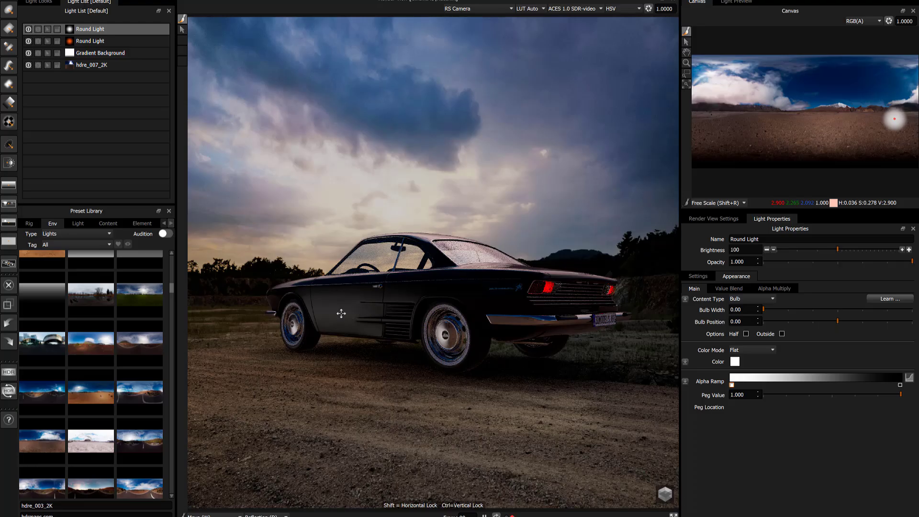
pyautogui.click(366, 331)
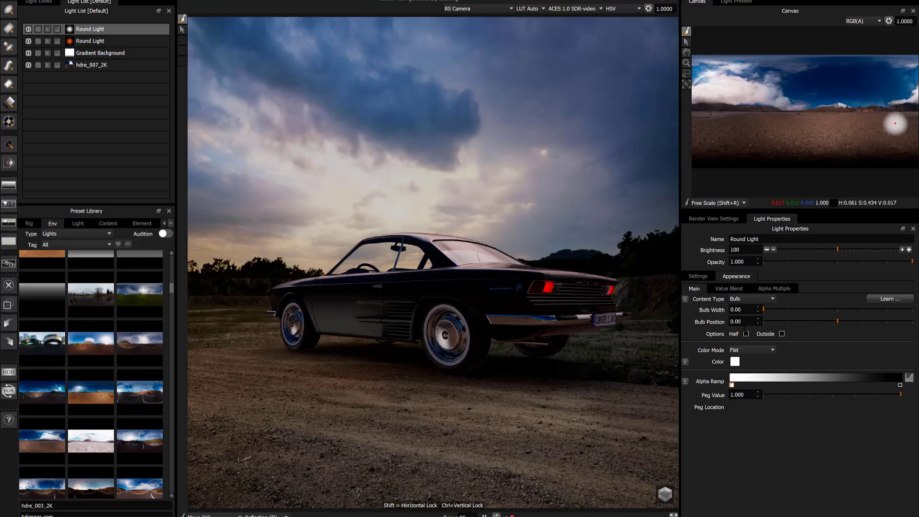
pyautogui.moveTo(893, 124); pyautogui.dragTo(894, 122)
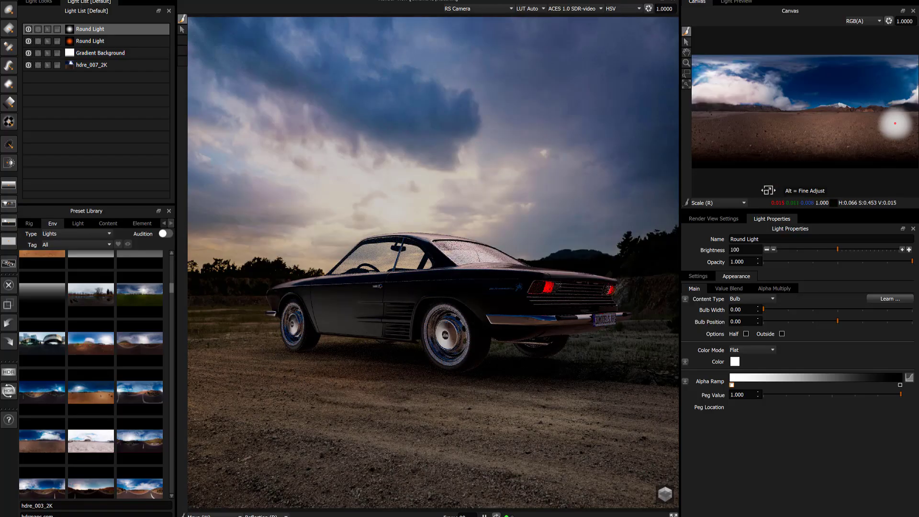
# - Set the white round light's blend mode to Amplify and raise its brightness to about 545
pyautogui.click(699, 276)
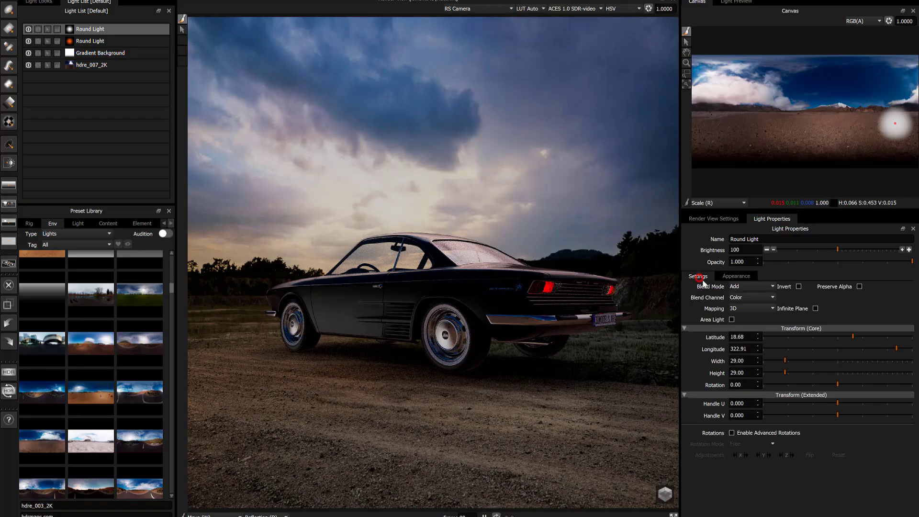
pyautogui.click(749, 285)
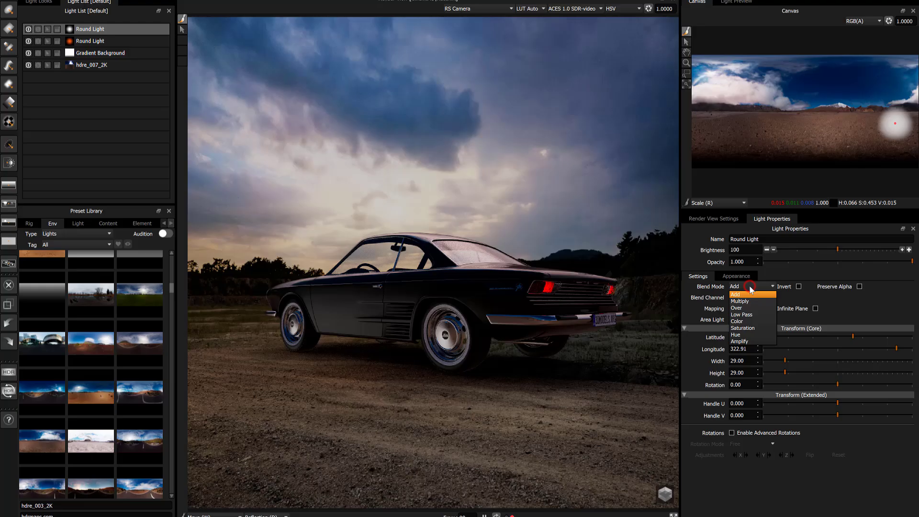
pyautogui.click(758, 341)
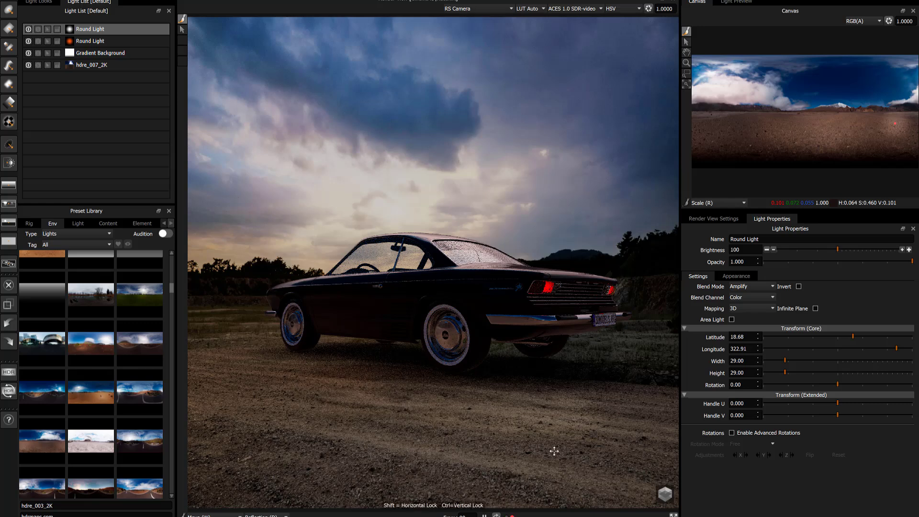
pyautogui.click(844, 249)
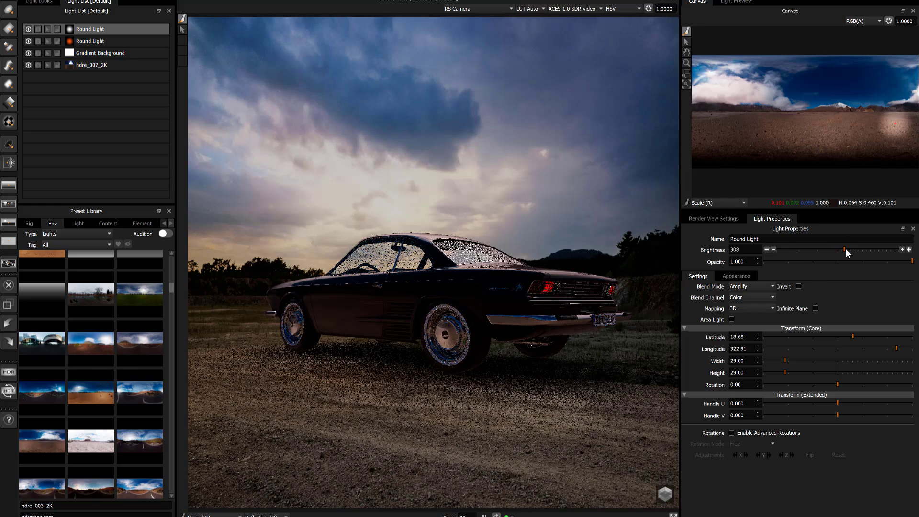
pyautogui.click(848, 249)
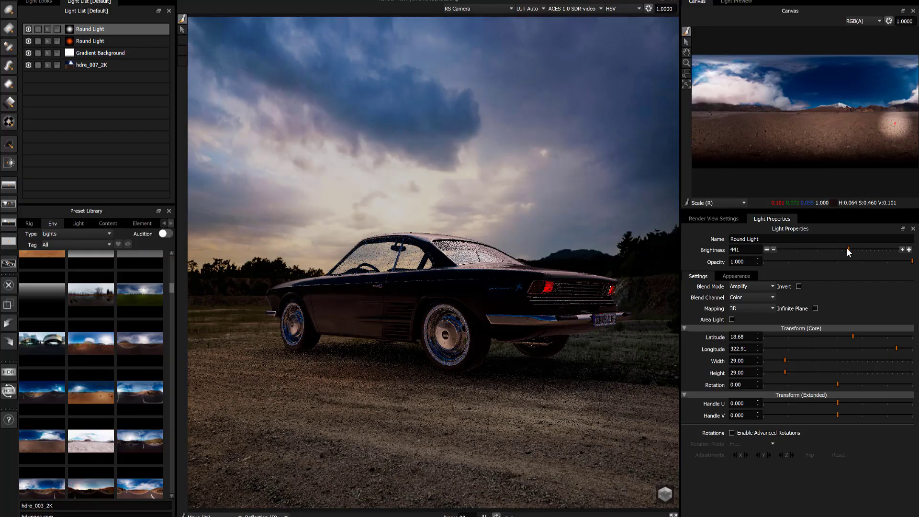
pyautogui.moveTo(848, 249); pyautogui.dragTo(851, 248)
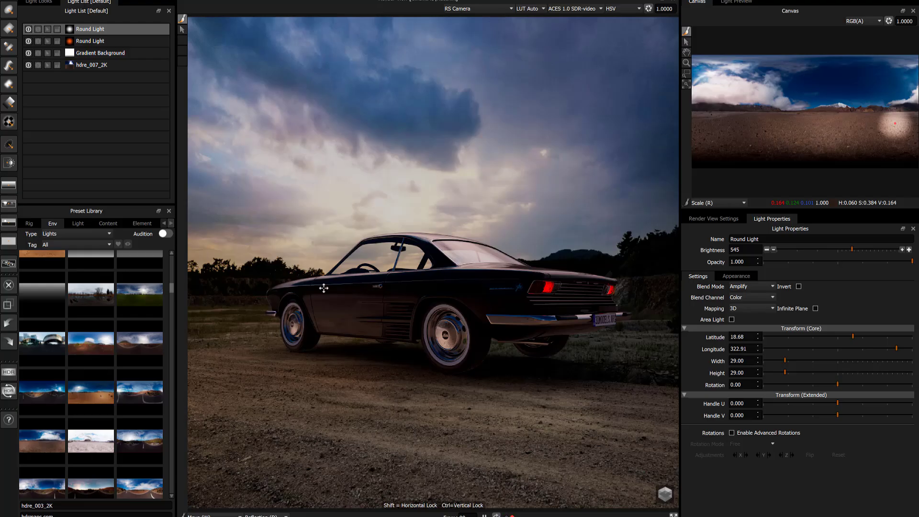
# - Add another round light and set its width and height to 4
pyautogui.click(9, 10)
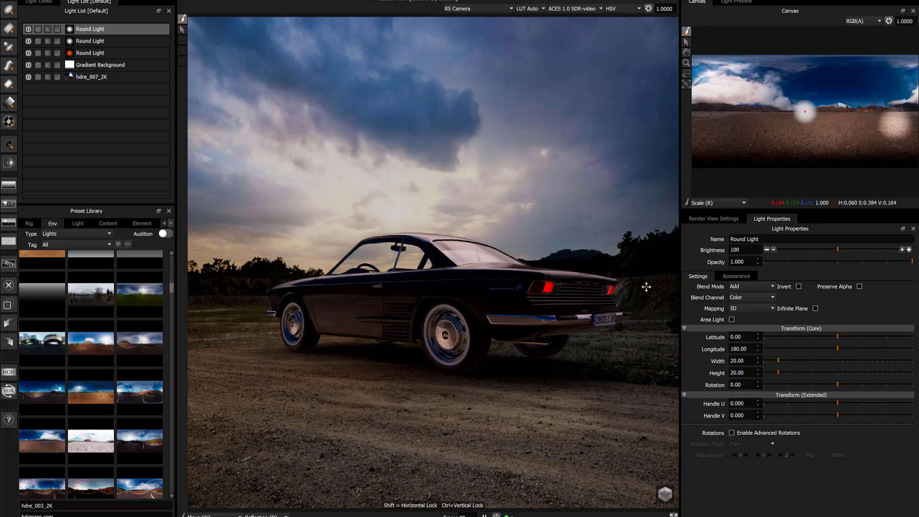
pyautogui.doubleClick(742, 361)
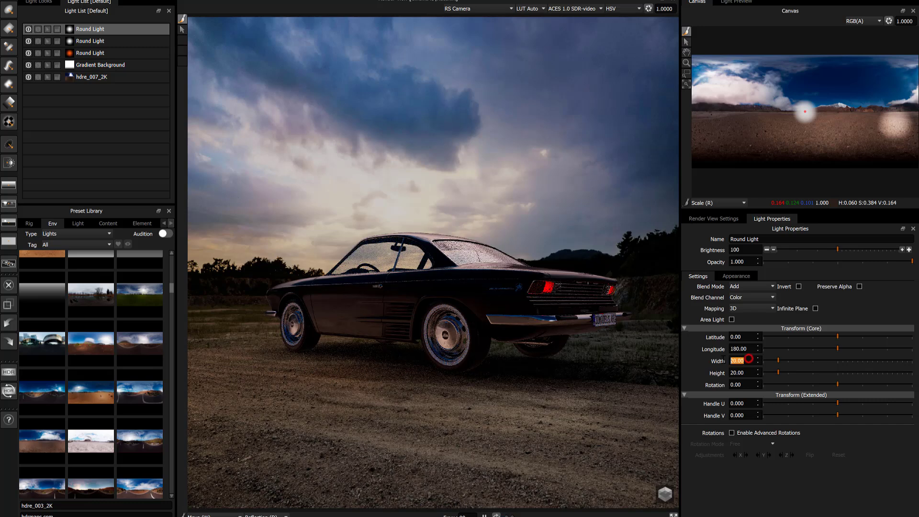
pyautogui.write('4')
pyautogui.doubleClick(748, 372)
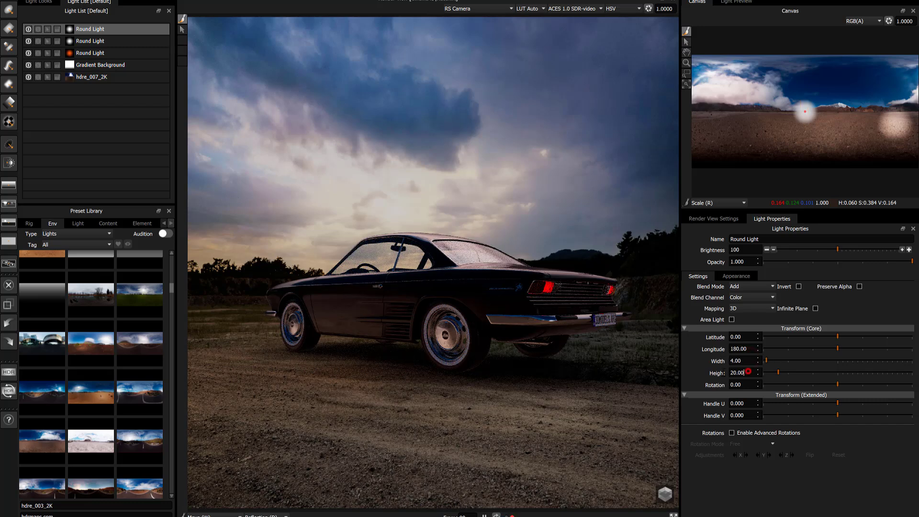
pyautogui.write('4')
pyautogui.press('Return')
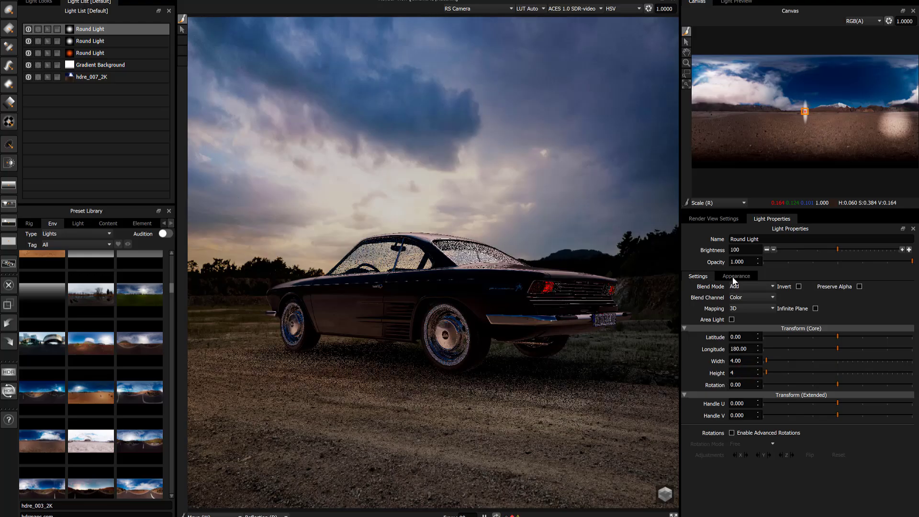
# - Colour the small round light bright green and raise its brightness to 1600
pyautogui.click(736, 277)
pyautogui.click(734, 361)
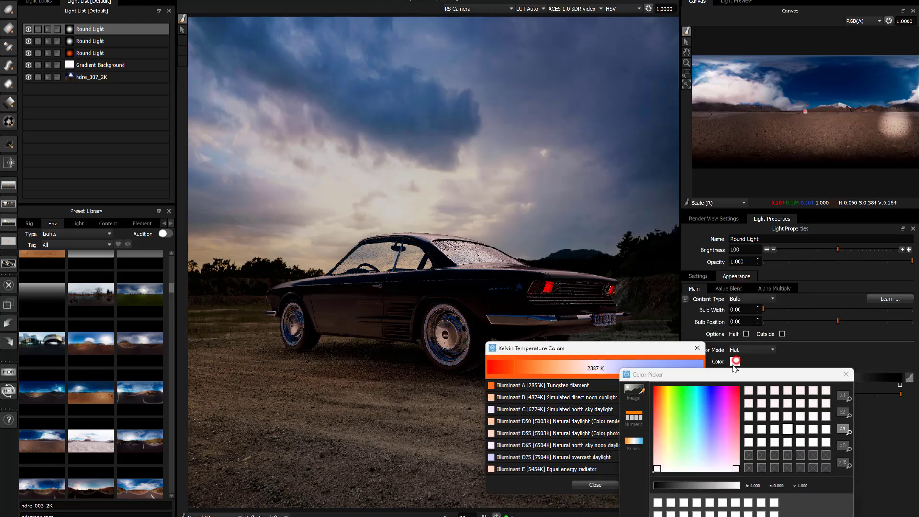
pyautogui.click(595, 485)
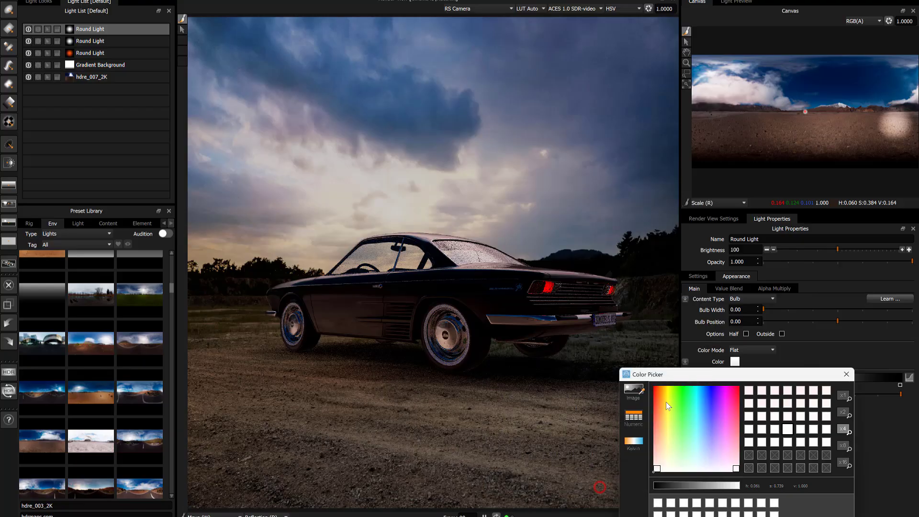
pyautogui.click(672, 392)
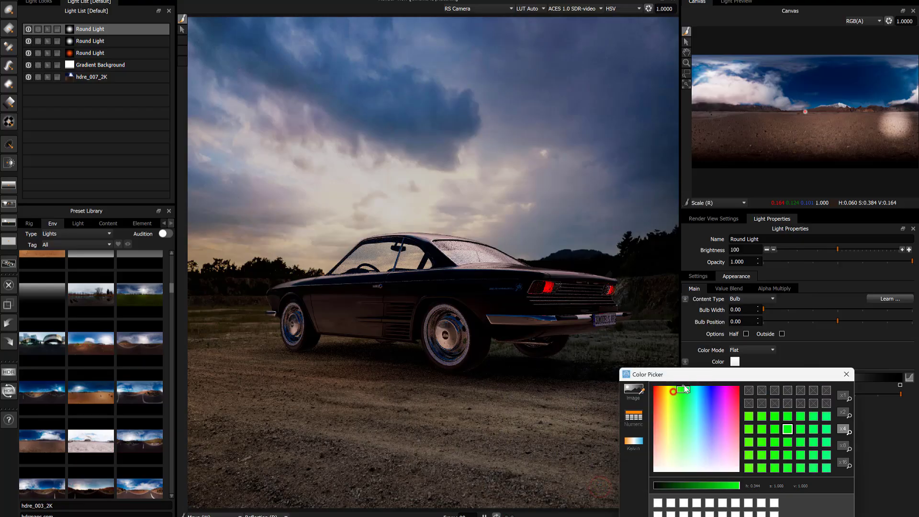
pyautogui.click(845, 374)
pyautogui.click(908, 250)
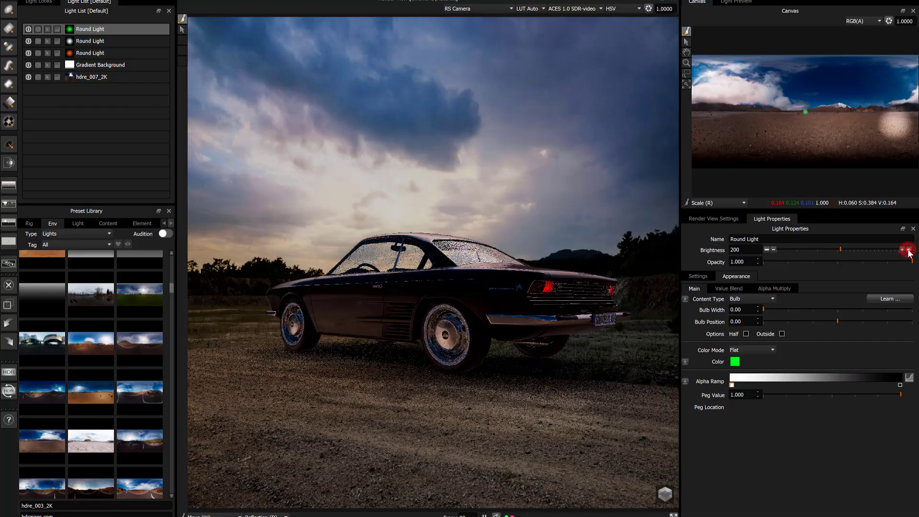
pyautogui.click(909, 249)
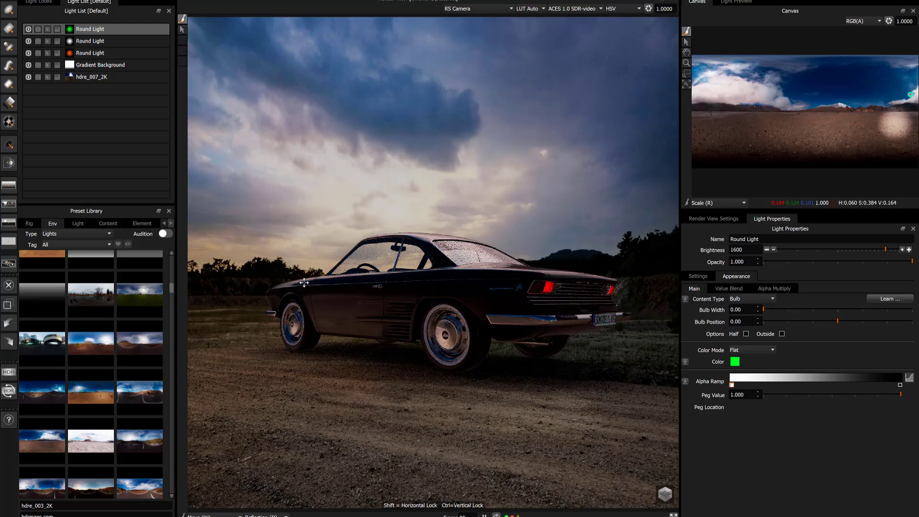
# - Place the green light's reflection on the car's front fender and a duplicate's reflection on the upper edge of the rear fender
pyautogui.click(304, 282)
pyautogui.hotkey('ctrl', 'd')
pyautogui.click(460, 275)
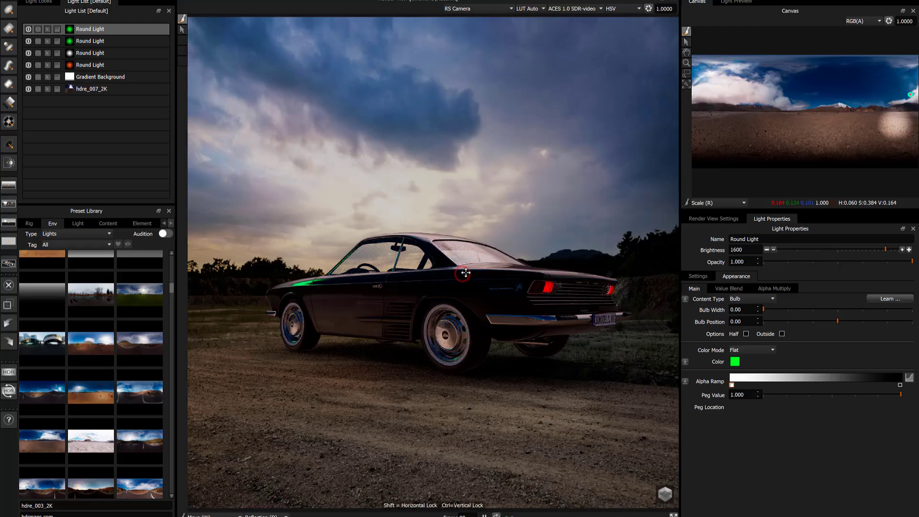
pyautogui.click(525, 273)
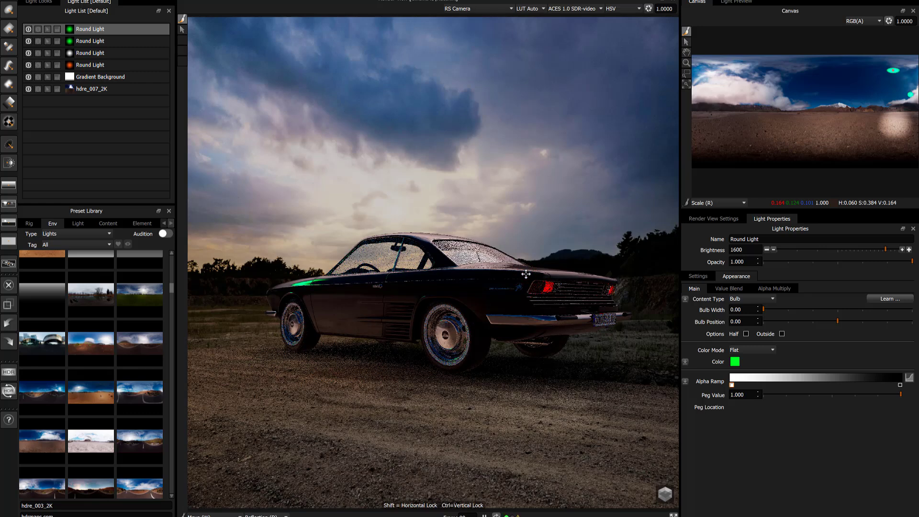
pyautogui.click(519, 275)
# - Duplicate the green round light again and place the copy's reflection along the shoulder line below the side windows
pyautogui.hotkey('ctrl', 'd')
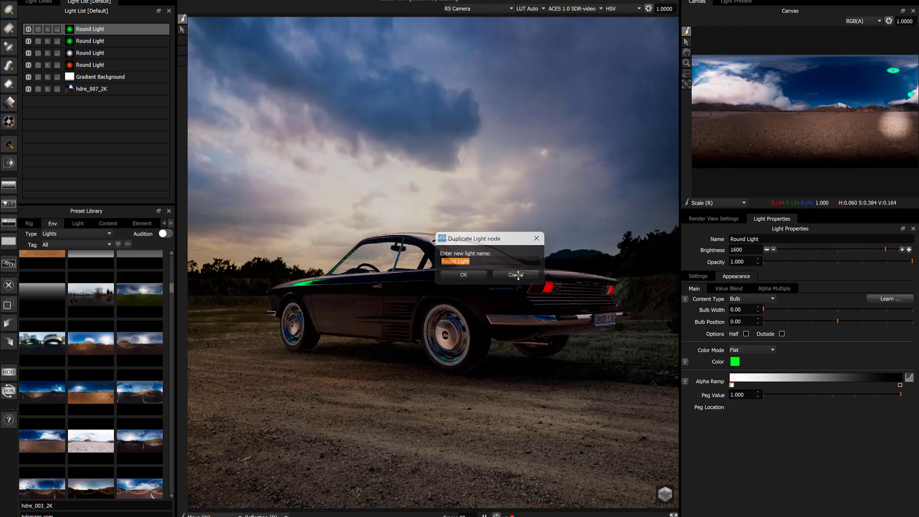
pyautogui.click(511, 273)
pyautogui.click(393, 277)
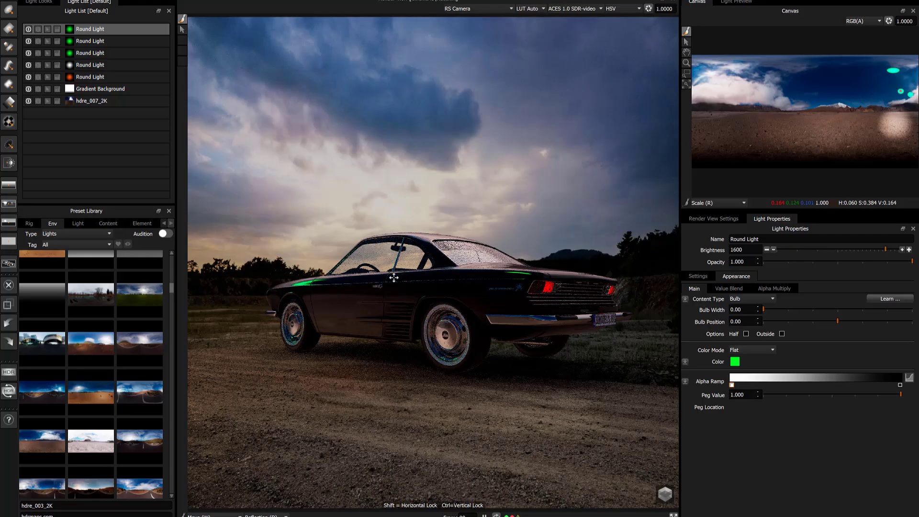
pyautogui.click(893, 77)
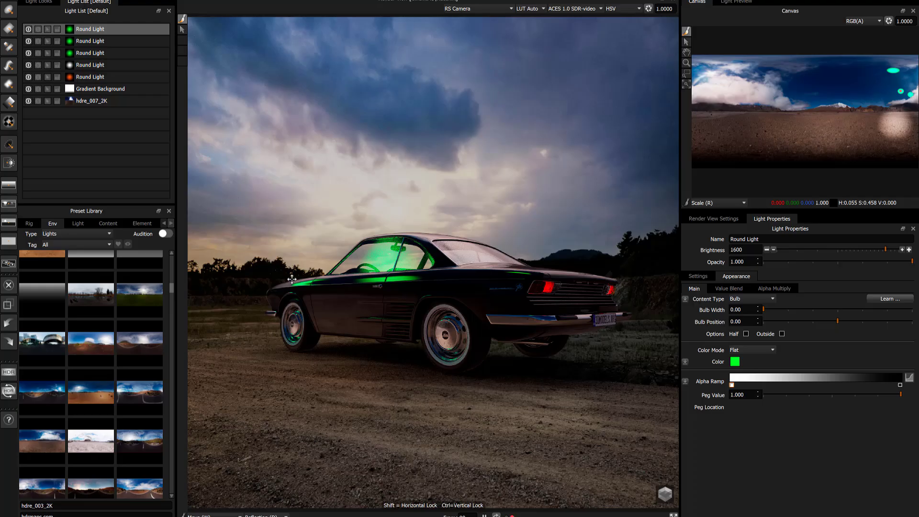
# - Add the Scrim Light 12 preset from the StudioLights collection around the green markers on the canvas and inspect its gradient in the light preview
pyautogui.click(78, 223)
pyautogui.moveTo(133, 204); pyautogui.dragTo(138, 152)
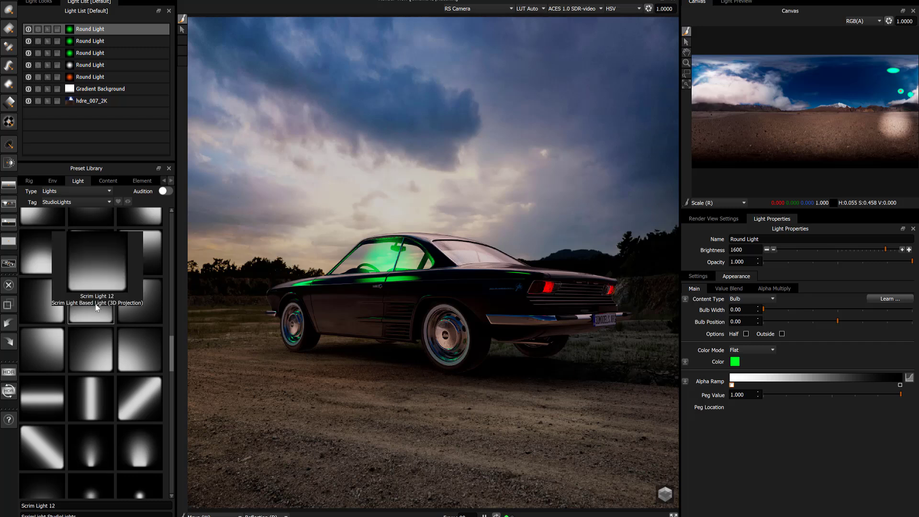
pyautogui.moveTo(90, 308)
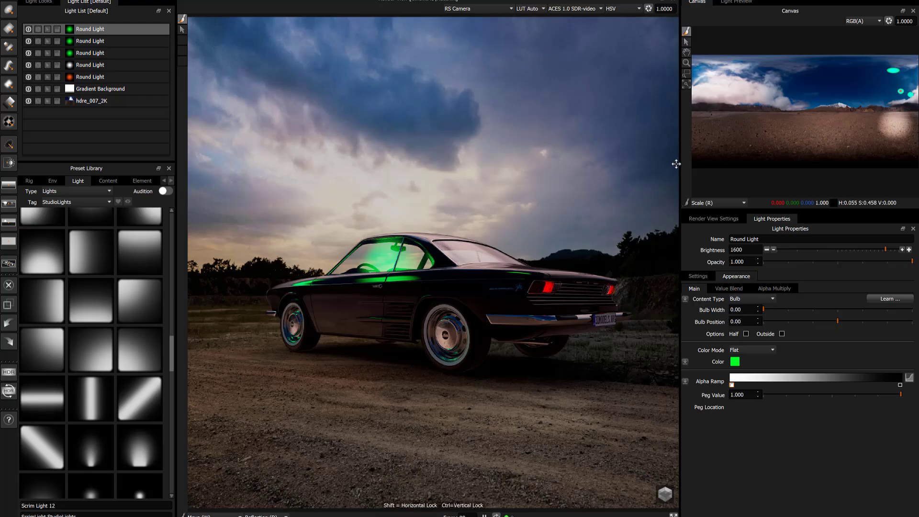
pyautogui.moveTo(88, 311)
pyautogui.mouseDown()
pyautogui.moveTo(206, 249)
pyautogui.moveTo(802, 91)
pyautogui.mouseUp()
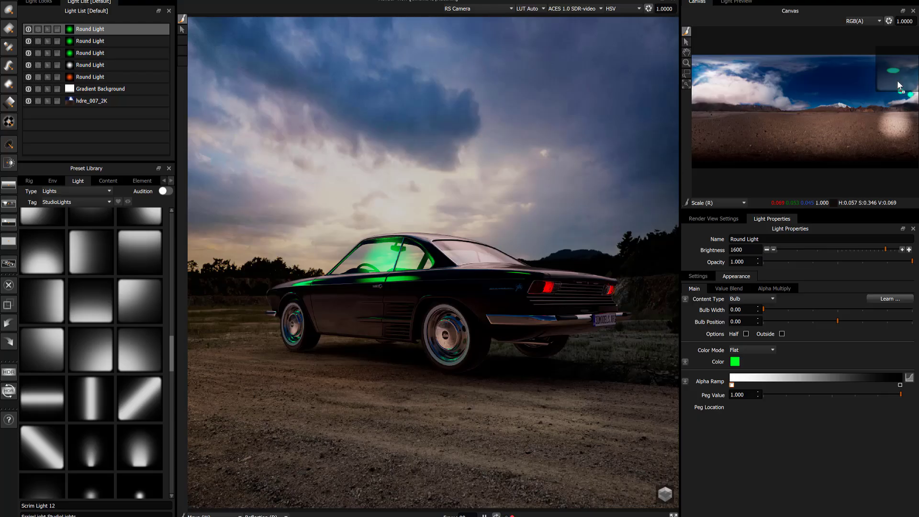
pyautogui.moveTo(896, 83); pyautogui.dragTo(893, 84)
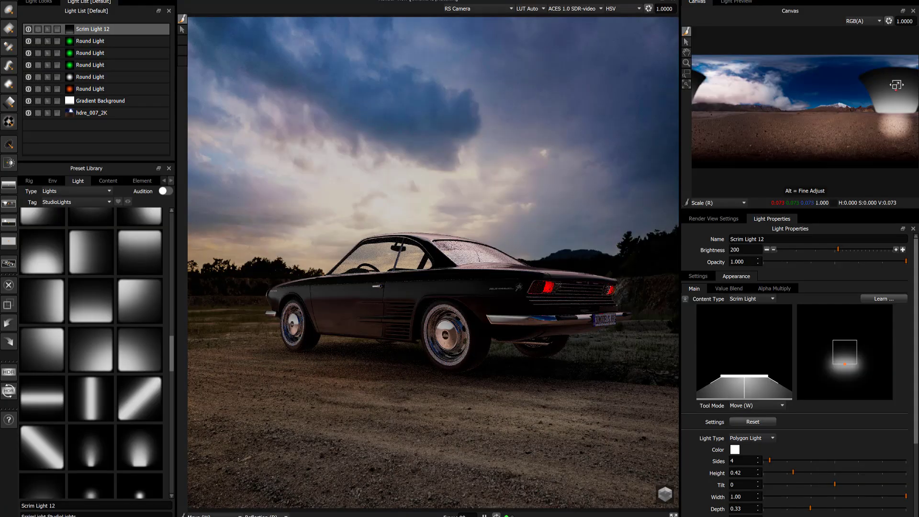
pyautogui.click(734, 3)
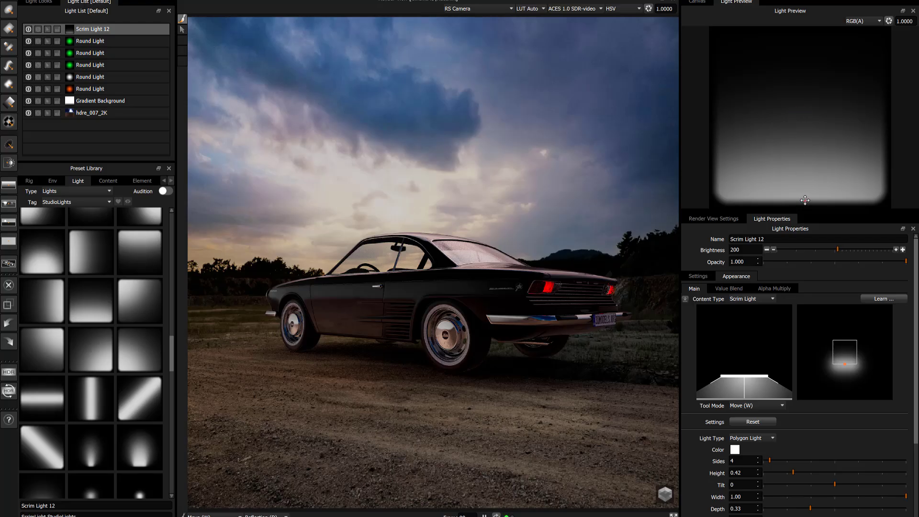
pyautogui.click(700, 5)
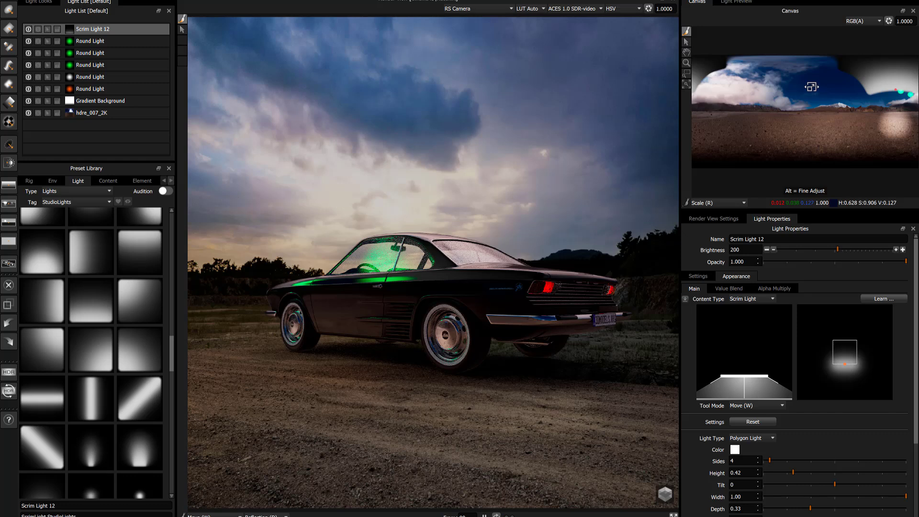
# - Reposition Scrim Light 12 on the canvas, order it below the three green round lights and set its brightness to 400
pyautogui.press('w')
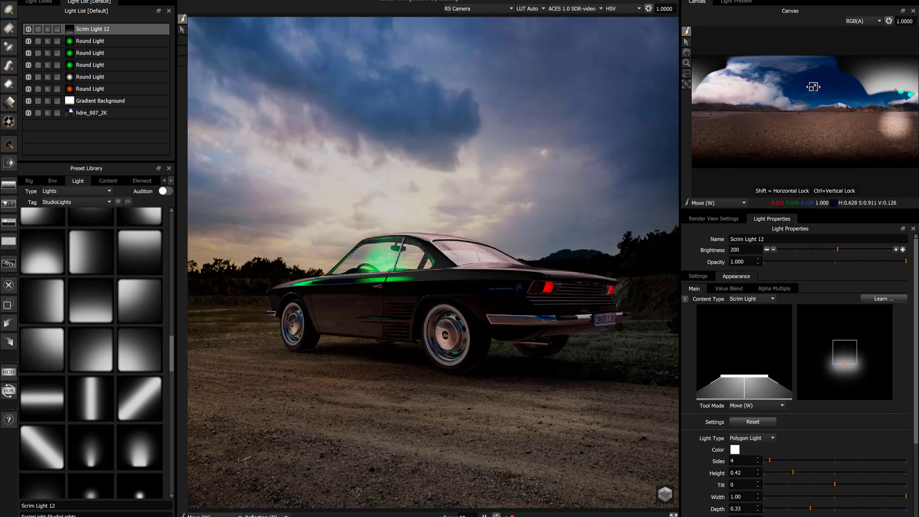
pyautogui.moveTo(814, 77); pyautogui.dragTo(852, 112)
pyautogui.press('e')
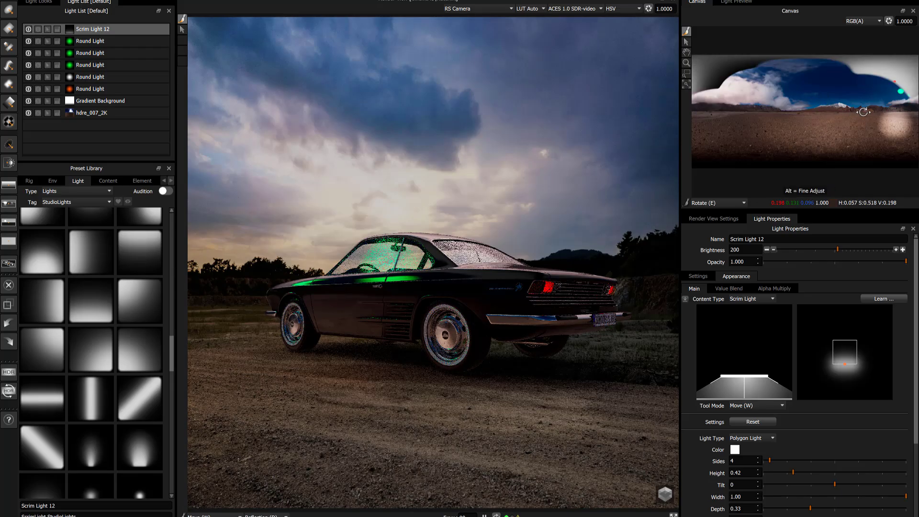
pyautogui.click(116, 29)
pyautogui.moveTo(116, 28); pyautogui.dragTo(115, 66)
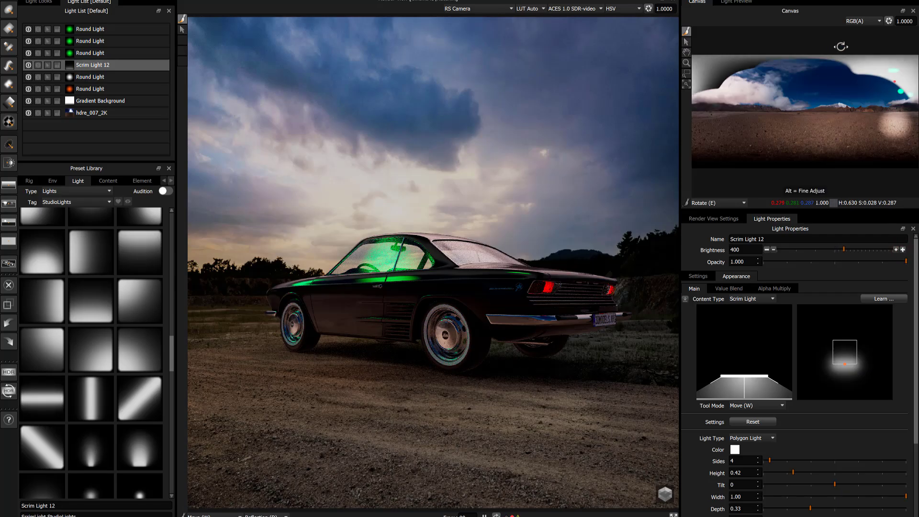
# - Move Scrim Light 12 on the canvas so it covers the area marked by the green round lights
pyautogui.moveTo(895, 83)
pyautogui.mouseDown()
pyautogui.moveTo(869, 87)
pyautogui.moveTo(904, 83)
pyautogui.mouseUp()
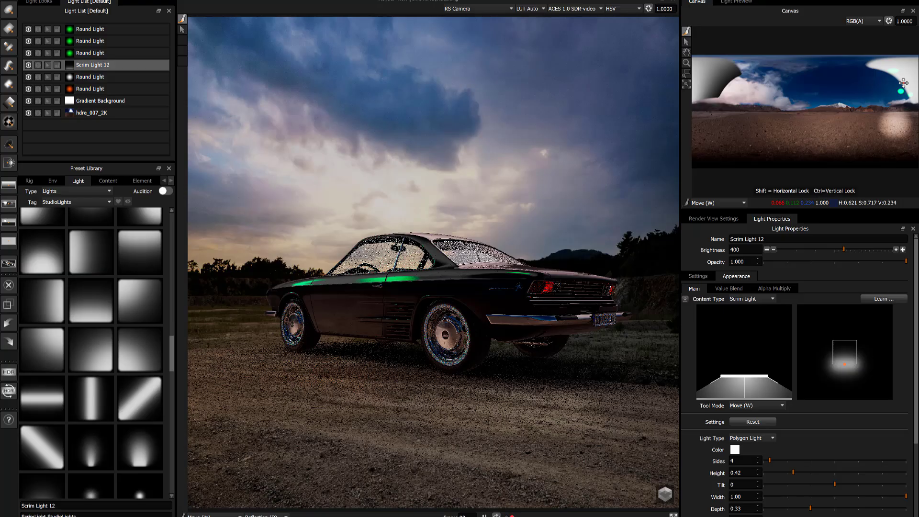
pyautogui.moveTo(904, 82); pyautogui.dragTo(901, 83)
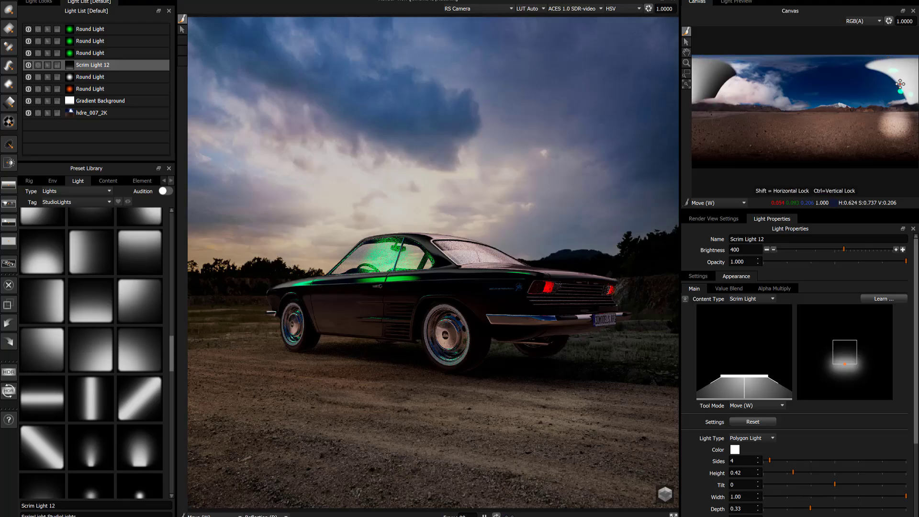
pyautogui.moveTo(900, 84); pyautogui.dragTo(897, 86)
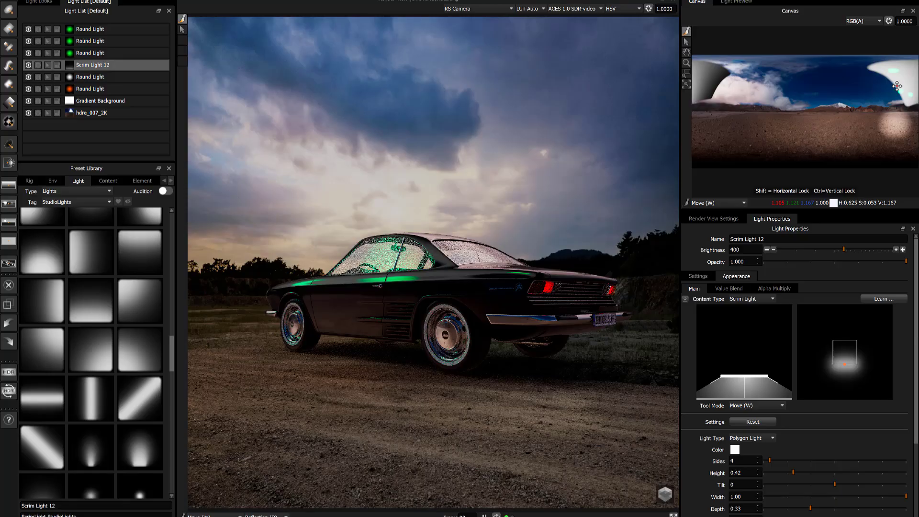
# - Scale Scrim Light 12 freely to a wider shape and nudge it slightly lower over the green markers
pyautogui.hotkey('shift', 'r')
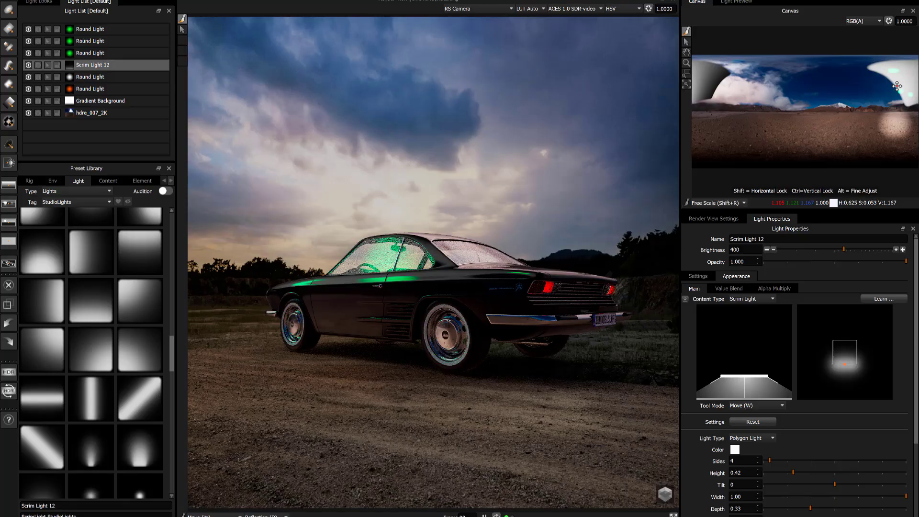
pyautogui.moveTo(897, 85); pyautogui.dragTo(901, 95)
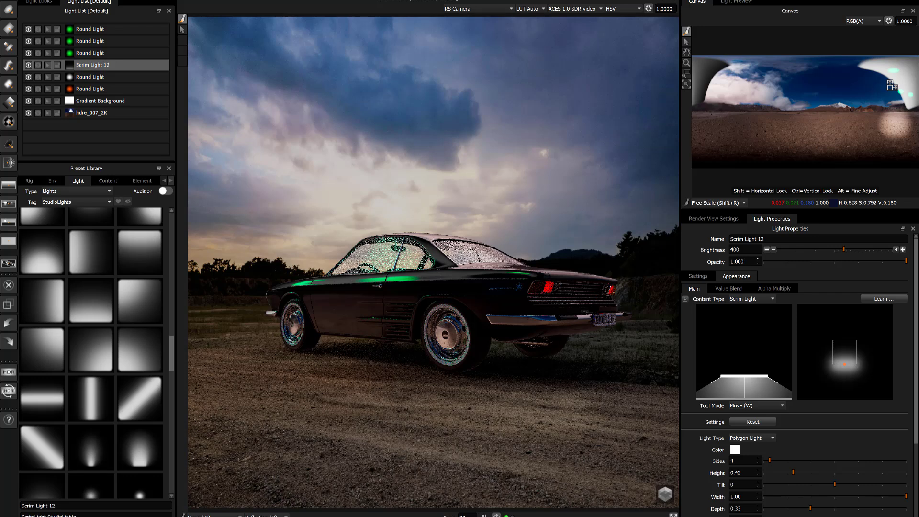
pyautogui.press('w')
pyautogui.moveTo(895, 85); pyautogui.dragTo(894, 88)
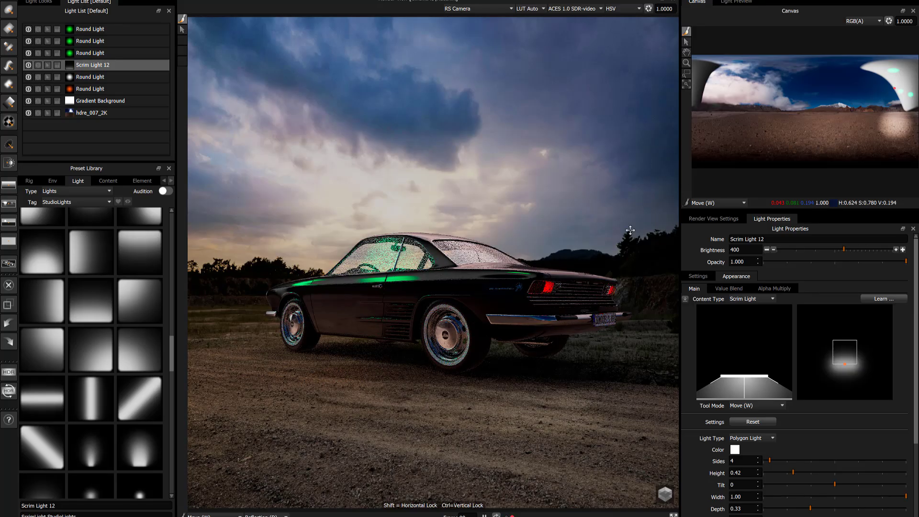
# - Nudge Scrim Light 12 on the canvas and fine-tune its scale and rotation around the green markers
pyautogui.moveTo(893, 88); pyautogui.dragTo(893, 89)
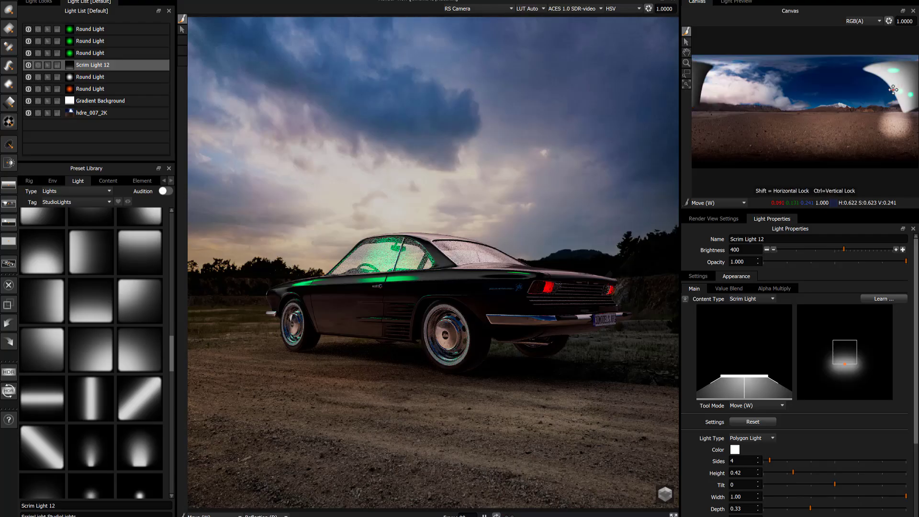
pyautogui.moveTo(893, 89); pyautogui.dragTo(892, 90)
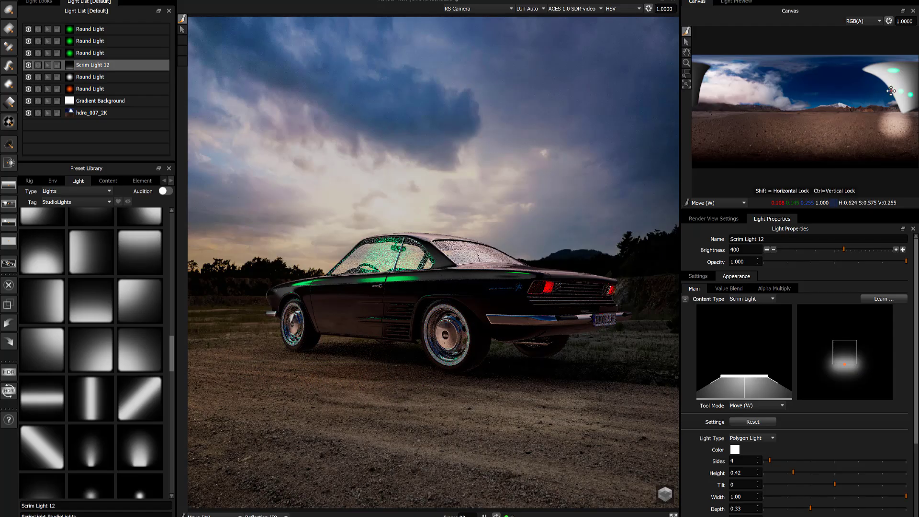
pyautogui.press('r')
pyautogui.moveTo(890, 91); pyautogui.dragTo(882, 92)
pyautogui.press('e')
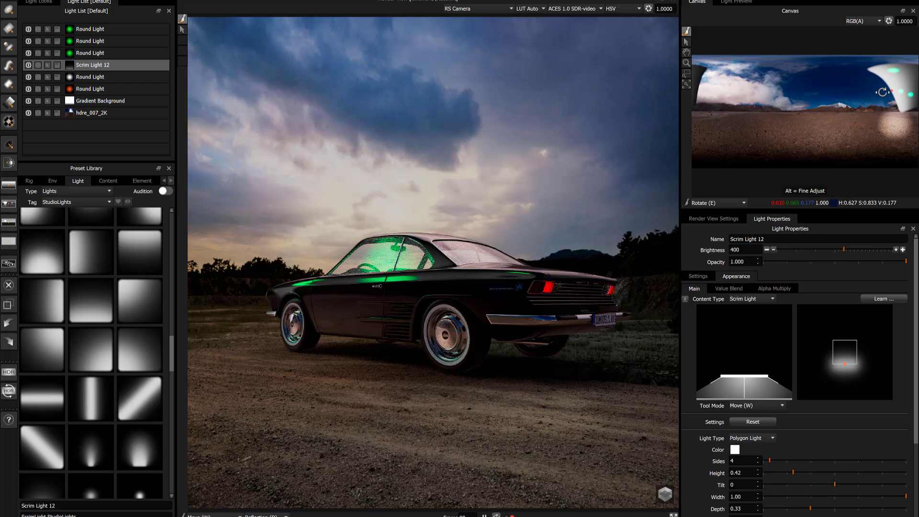
pyautogui.moveTo(882, 92)
pyautogui.mouseDown()
pyautogui.moveTo(894, 91)
pyautogui.moveTo(884, 93)
pyautogui.mouseUp()
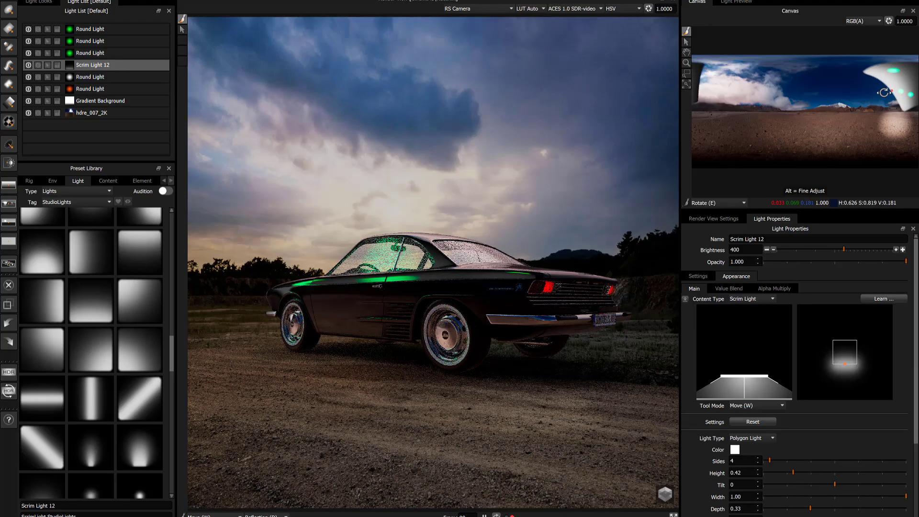
# - Delete the three green round marker lights from the light list
pyautogui.click(92, 30)
pyautogui.keyDown('shift'); pyautogui.click(101, 54); pyautogui.keyUp('shift')
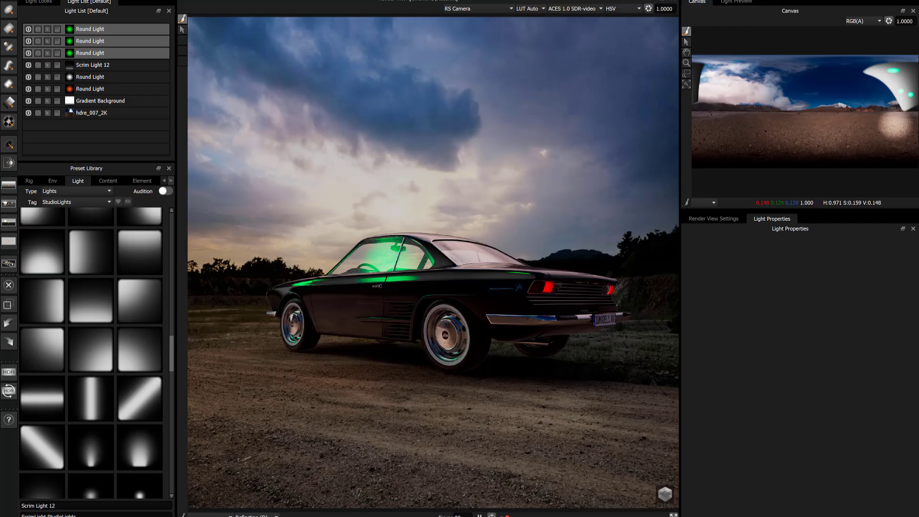
pyautogui.rightClick(115, 53)
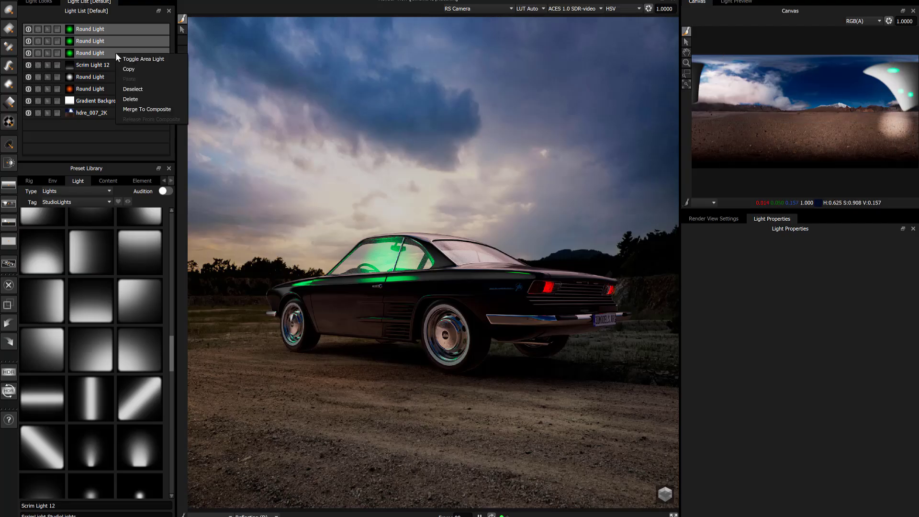
pyautogui.click(134, 97)
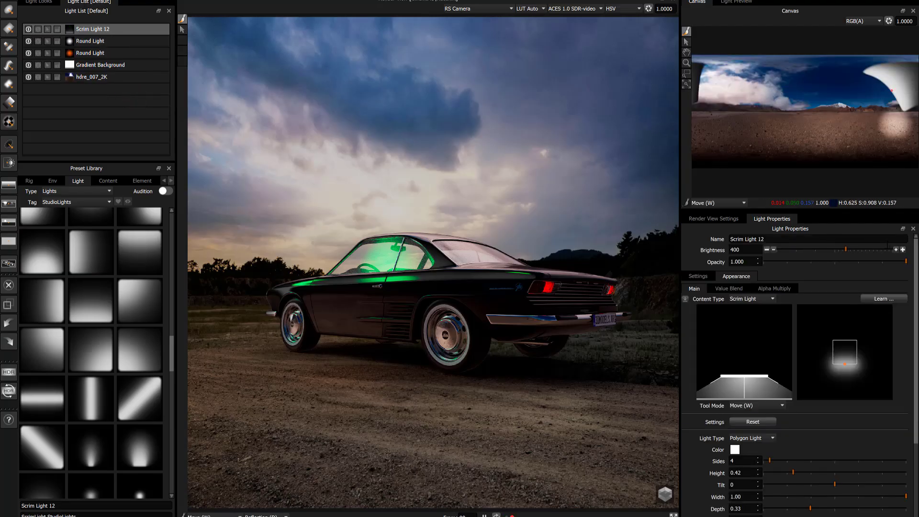
# - Set Scrim Light 12's brightness to 1600 and compare the render with the light switched off and on
pyautogui.click(903, 249)
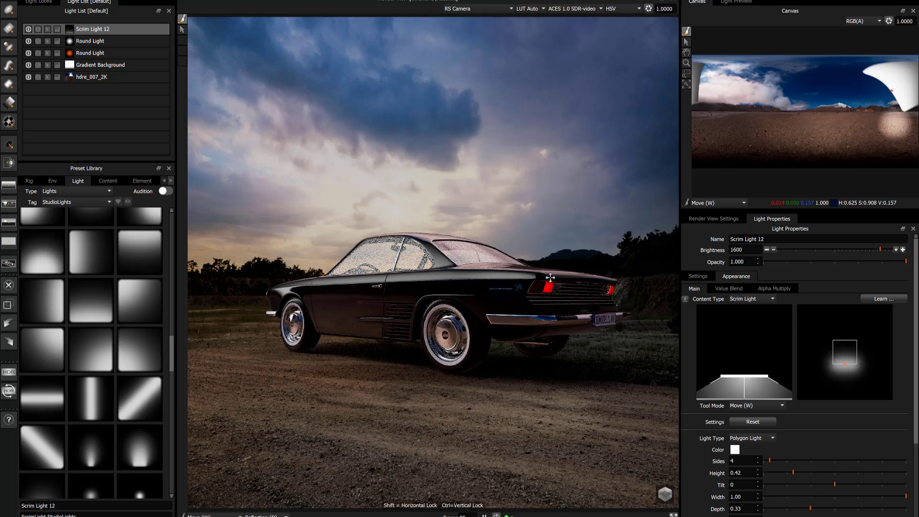
pyautogui.click(29, 29)
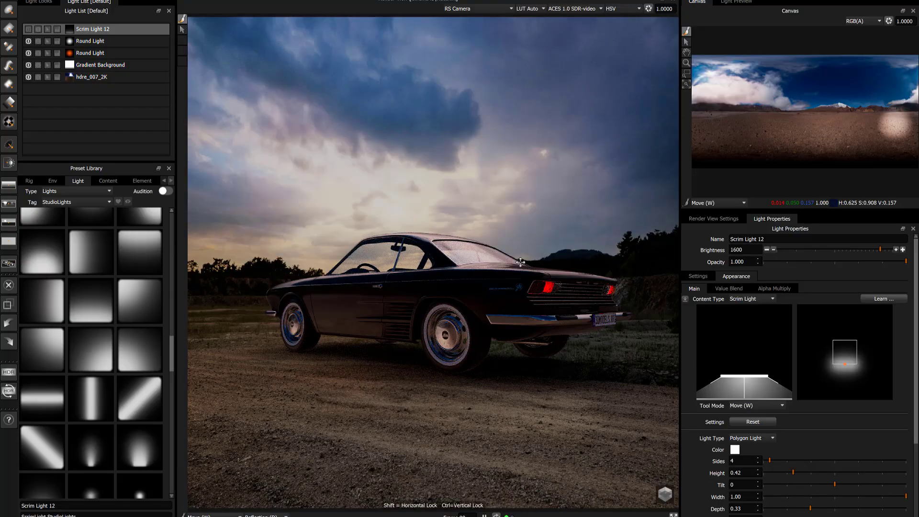
pyautogui.click(28, 29)
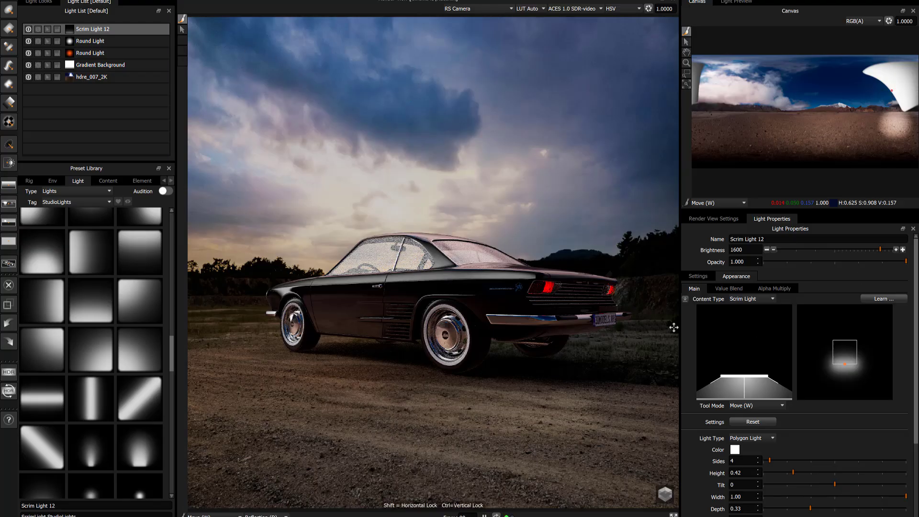
# - Adjust the height of the light behind Scrim Light 12 to 0.50 and compare the render with it off and on
pyautogui.moveTo(753, 357); pyautogui.dragTo(754, 341)
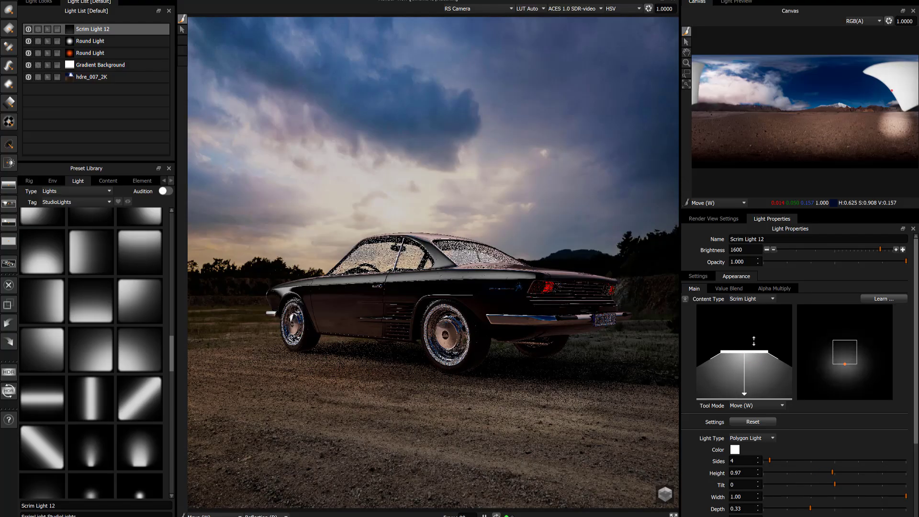
pyautogui.moveTo(754, 341); pyautogui.dragTo(753, 356)
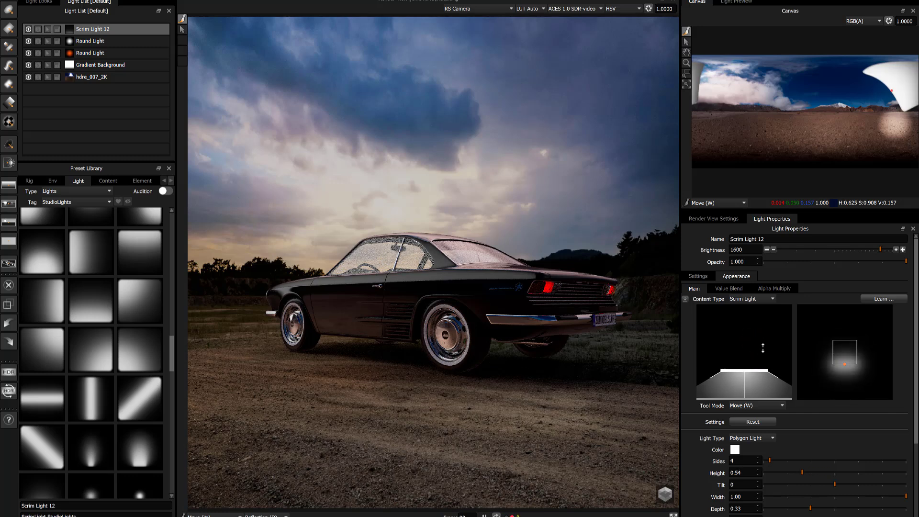
pyautogui.moveTo(752, 349); pyautogui.dragTo(753, 352)
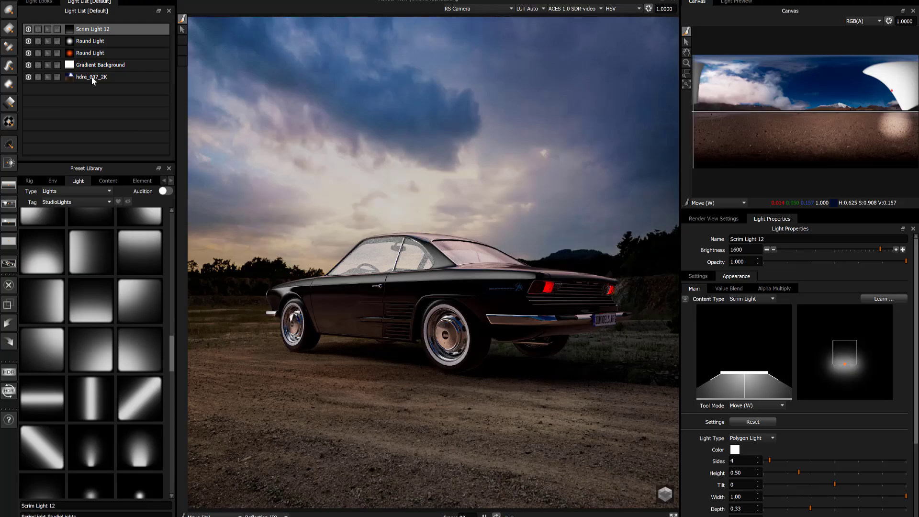
pyautogui.click(28, 29)
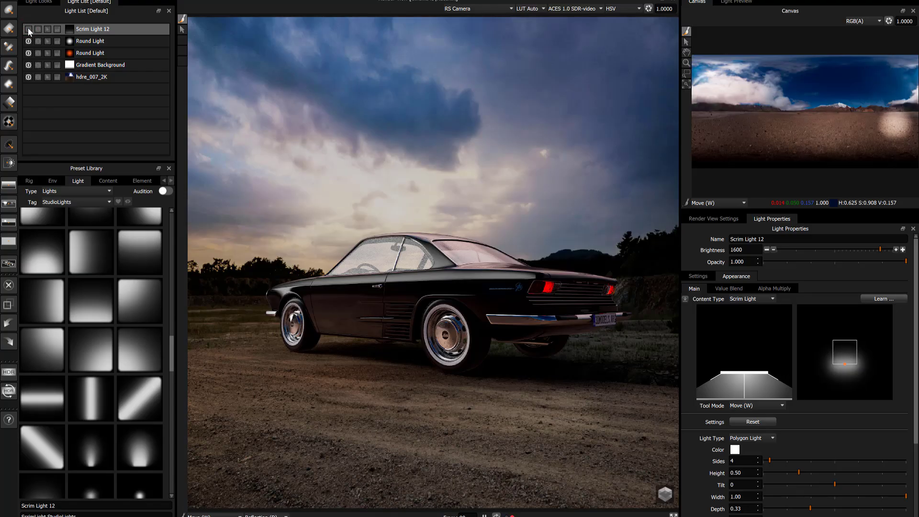
pyautogui.click(28, 29)
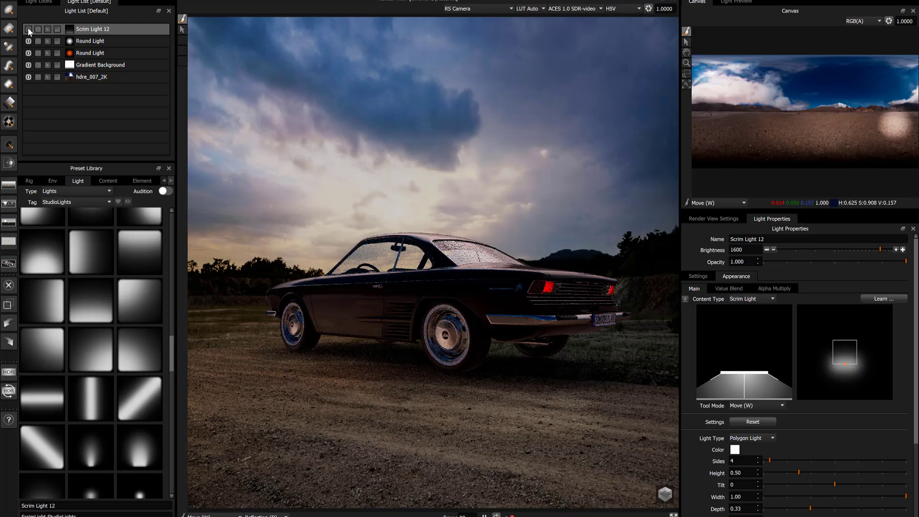
pyautogui.moveTo(855, 87); pyautogui.dragTo(885, 88)
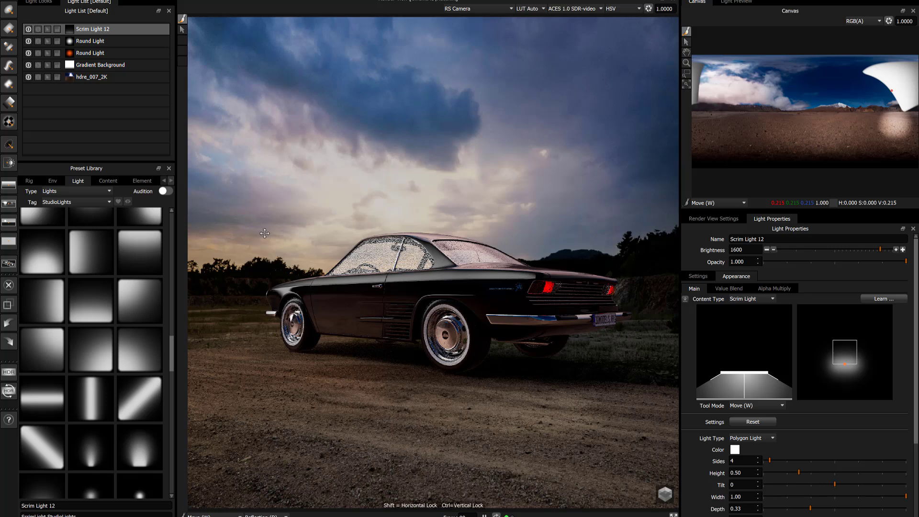
# - Add a green round light as a marker and place its reflection on the car's front fender
pyautogui.click(9, 10)
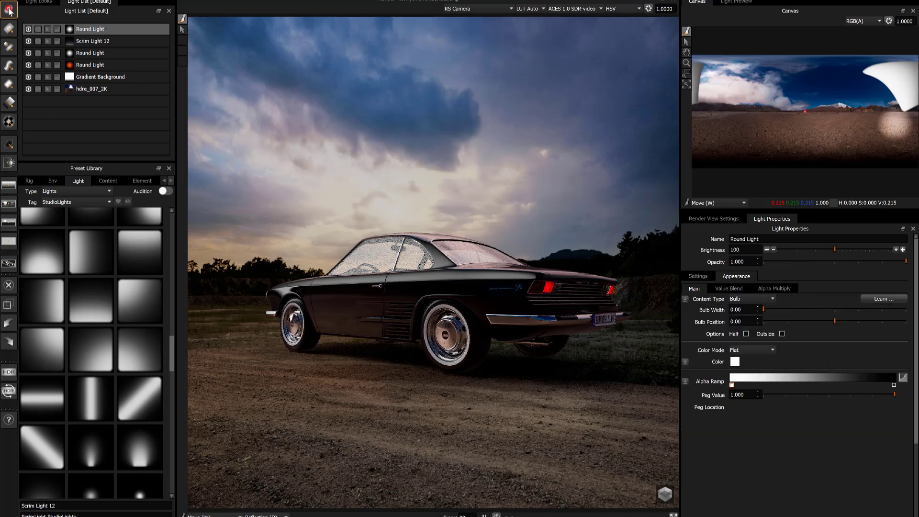
pyautogui.click(735, 362)
pyautogui.moveTo(684, 397); pyautogui.dragTo(678, 391)
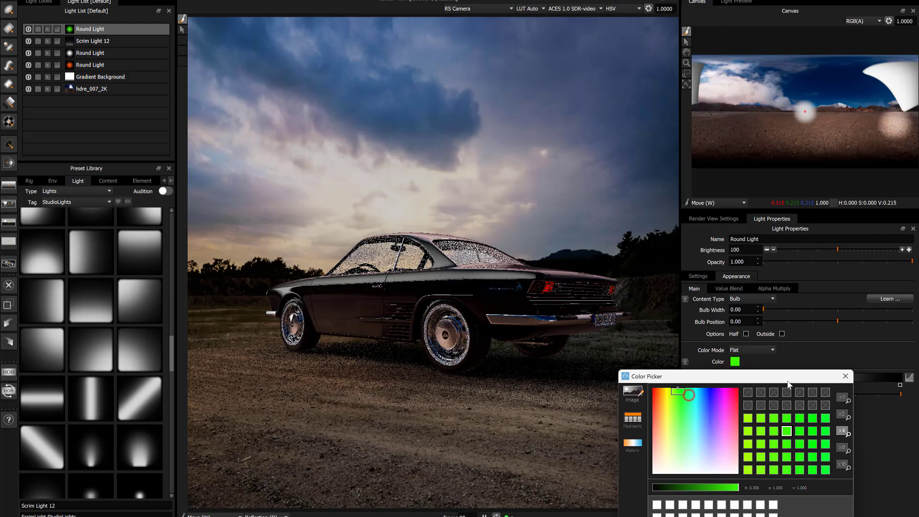
pyautogui.click(846, 377)
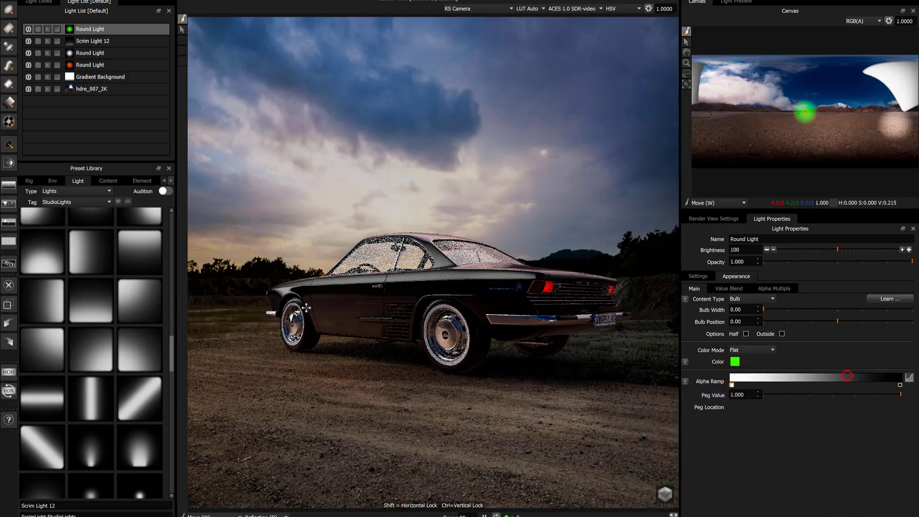
pyautogui.click(284, 291)
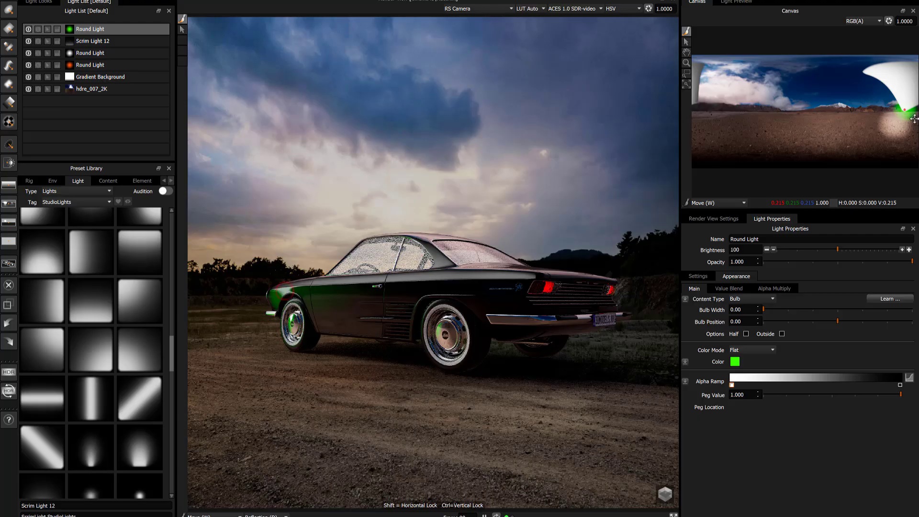
# - Move Scrim Light 12 slightly higher on the canvas so its lower tip meets the green marker
pyautogui.click(117, 41)
pyautogui.click(891, 89)
pyautogui.moveTo(891, 89); pyautogui.dragTo(889, 82)
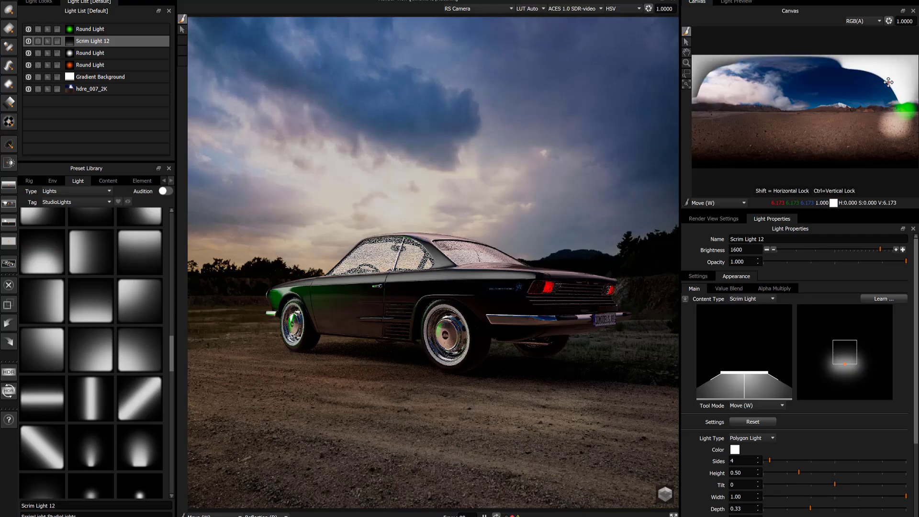
pyautogui.moveTo(889, 82); pyautogui.dragTo(888, 83)
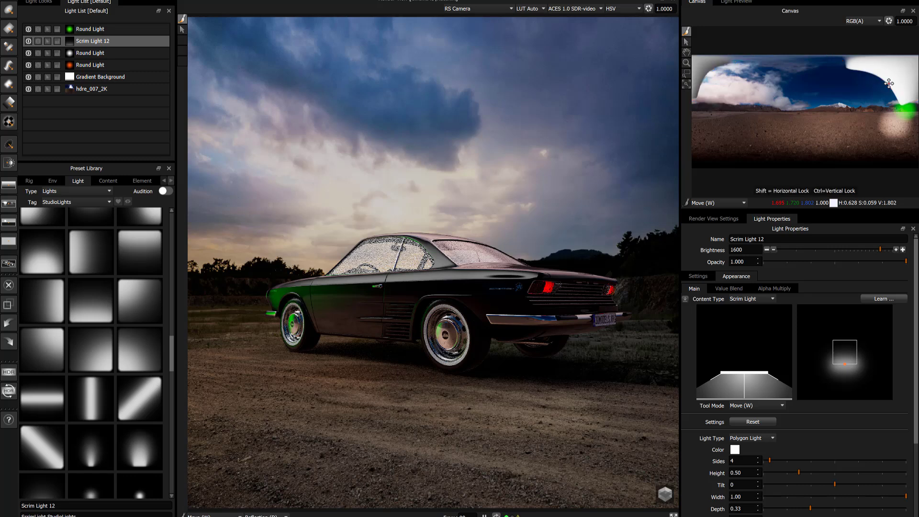
pyautogui.moveTo(889, 83); pyautogui.dragTo(884, 85)
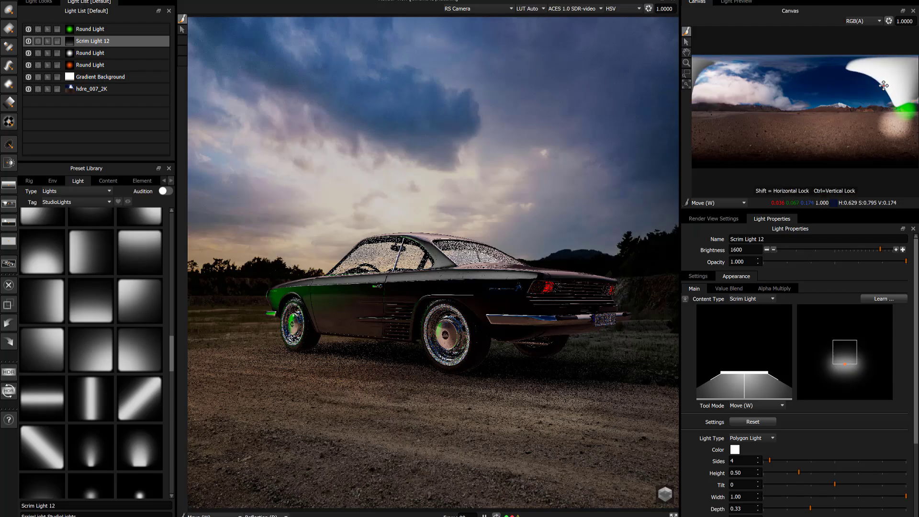
# - Delete the green round marker light from the light list
pyautogui.click(91, 29)
pyautogui.rightClick(94, 30)
pyautogui.click(112, 86)
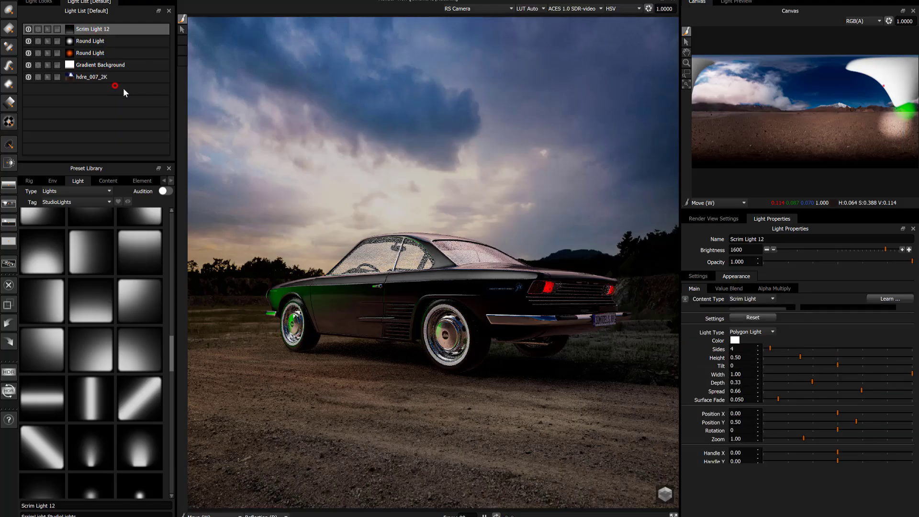
pyautogui.click(349, 241)
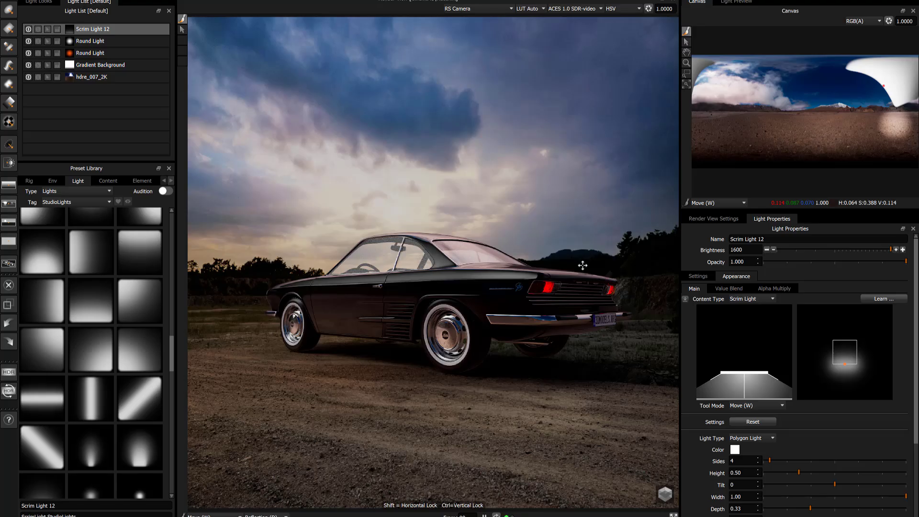
# - Add a pinkish-red round light and place its reflection on the rear bumper beside the licence plate
pyautogui.click(9, 11)
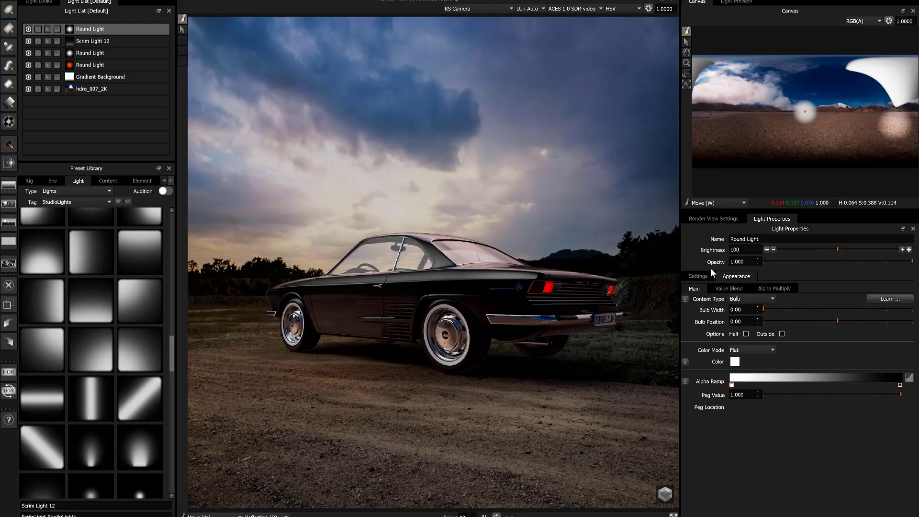
pyautogui.click(735, 362)
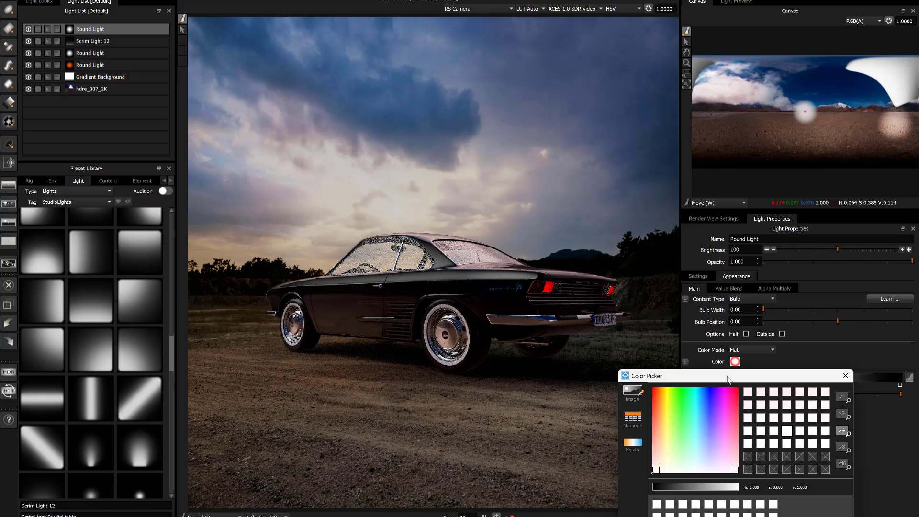
pyautogui.click(733, 391)
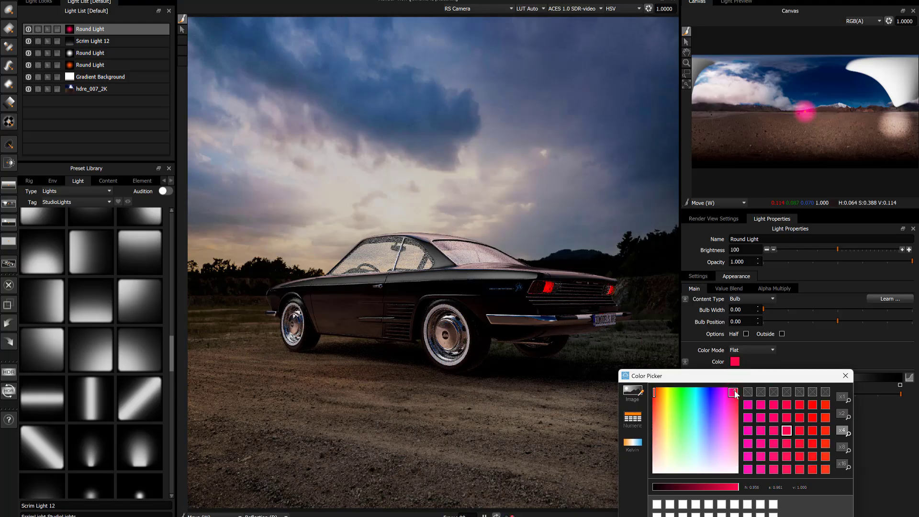
pyautogui.click(845, 376)
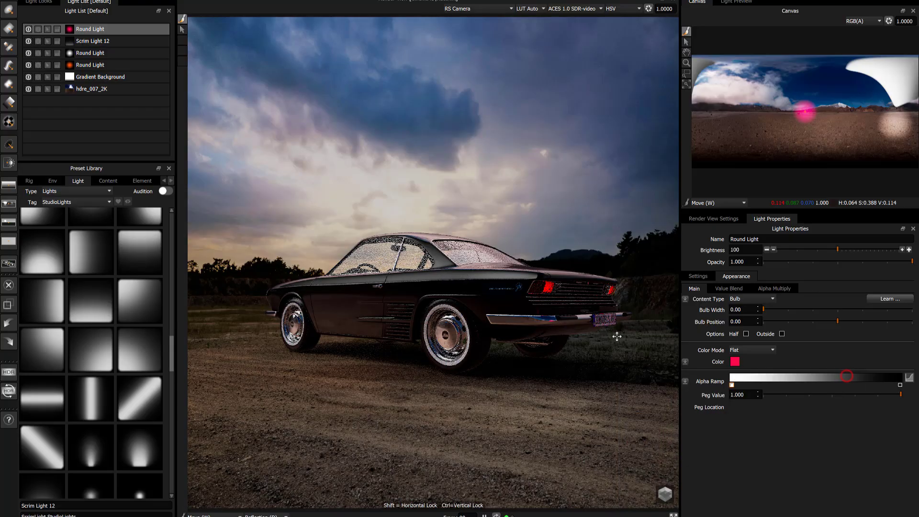
pyautogui.click(608, 323)
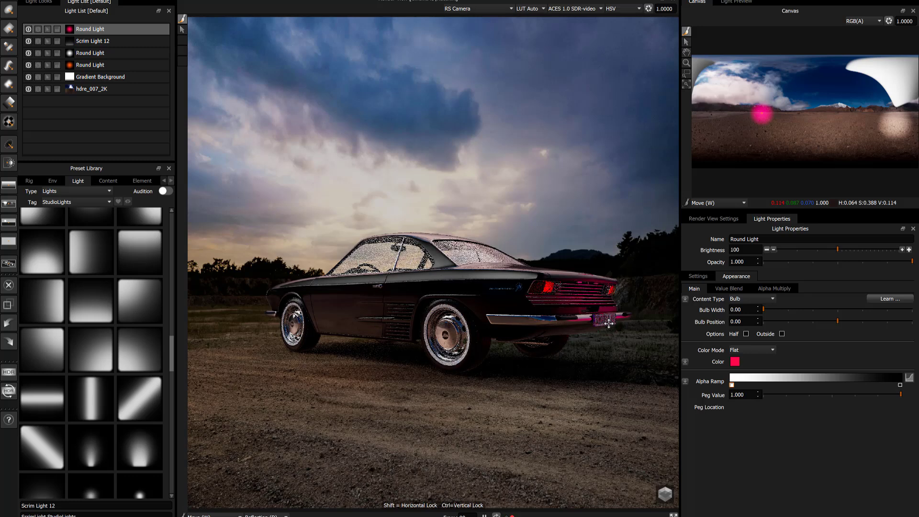
# - Change the rear round light's color to pure red and set its brightness to 25
pyautogui.click(735, 362)
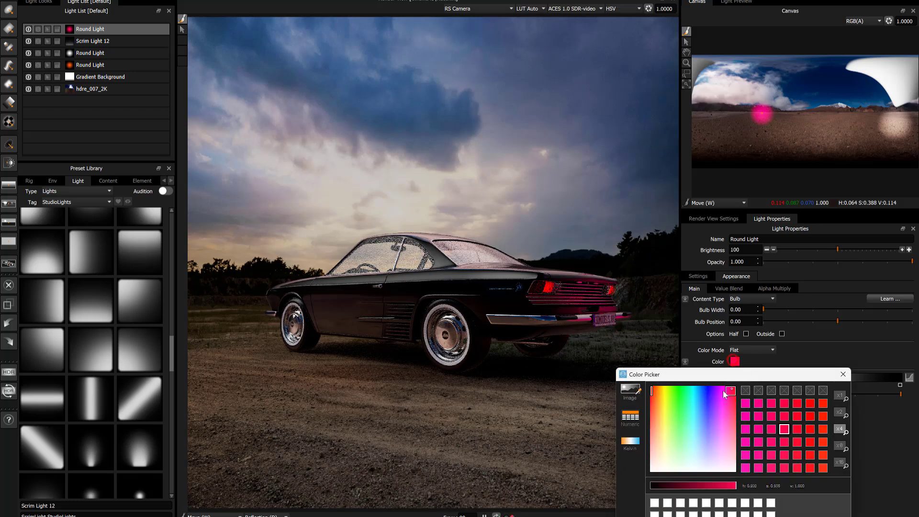
pyautogui.click(843, 374)
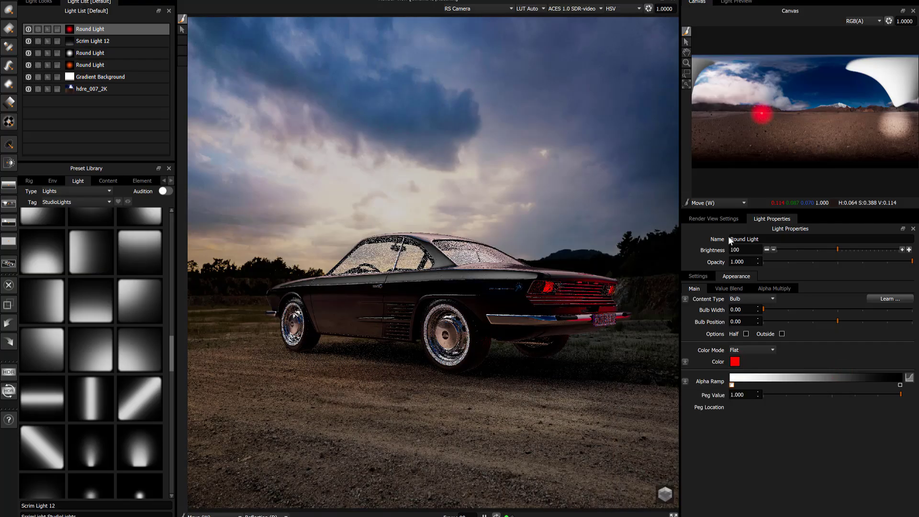
pyautogui.click(767, 250)
pyautogui.click(766, 249)
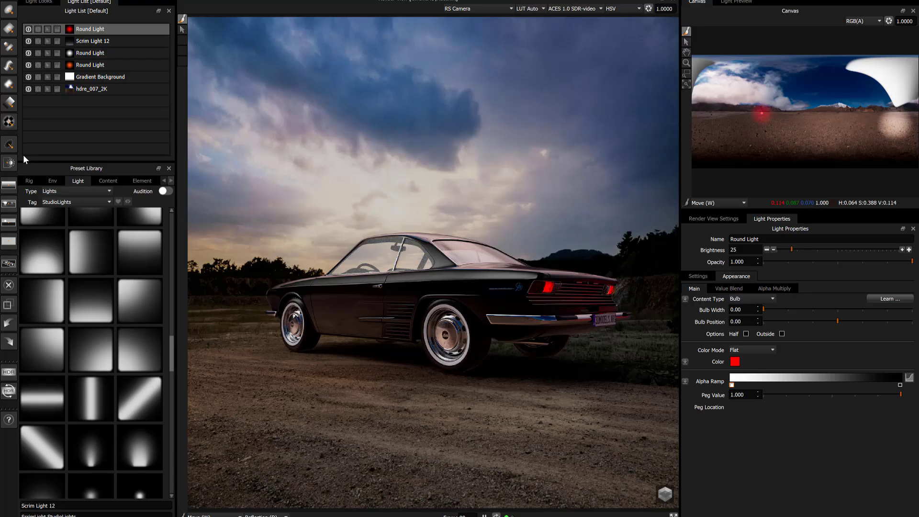
# - Add another white round light and set its width and height to 8
pyautogui.click(8, 11)
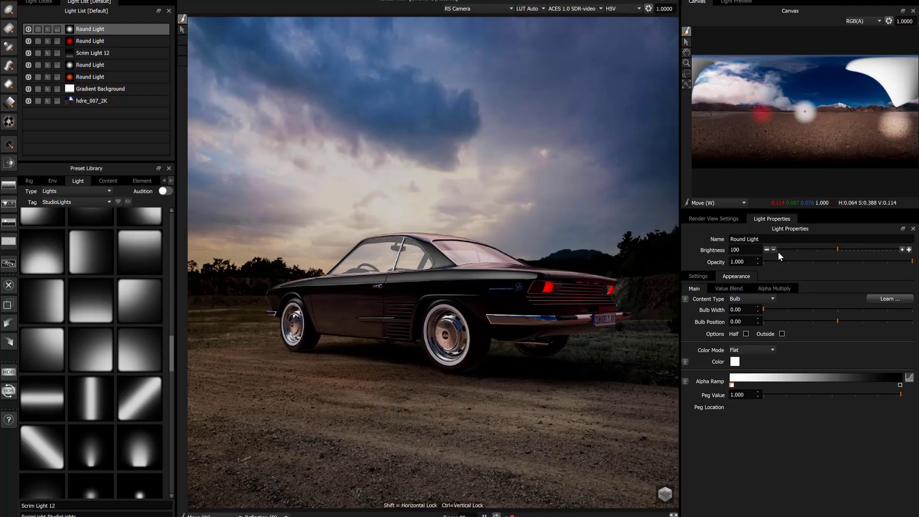
pyautogui.click(692, 274)
pyautogui.click(742, 361)
pyautogui.write('8')
pyautogui.press('Tab')
pyautogui.write('8')
pyautogui.press('Tab')
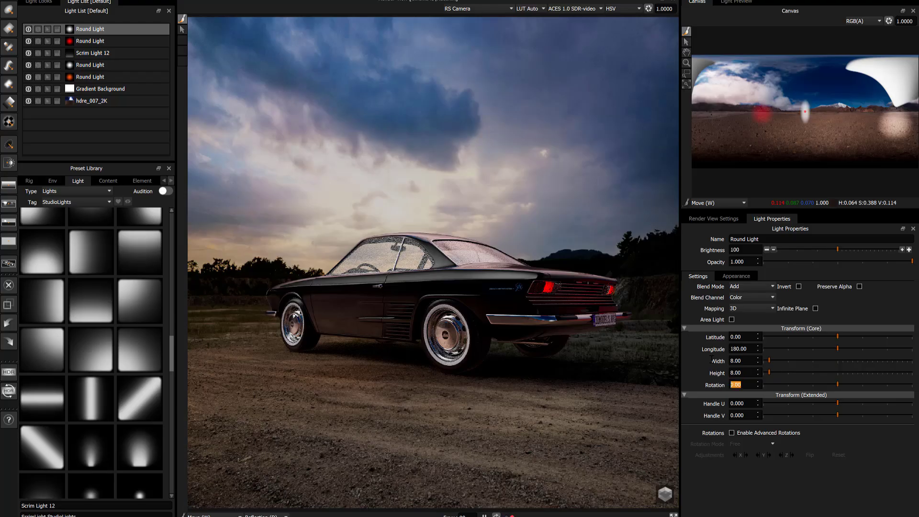
# - Raise the new white round light's brightness to 1600 and switch the light off and on to compare its effect
pyautogui.click(902, 249)
pyautogui.click(909, 250)
pyautogui.click(908, 249)
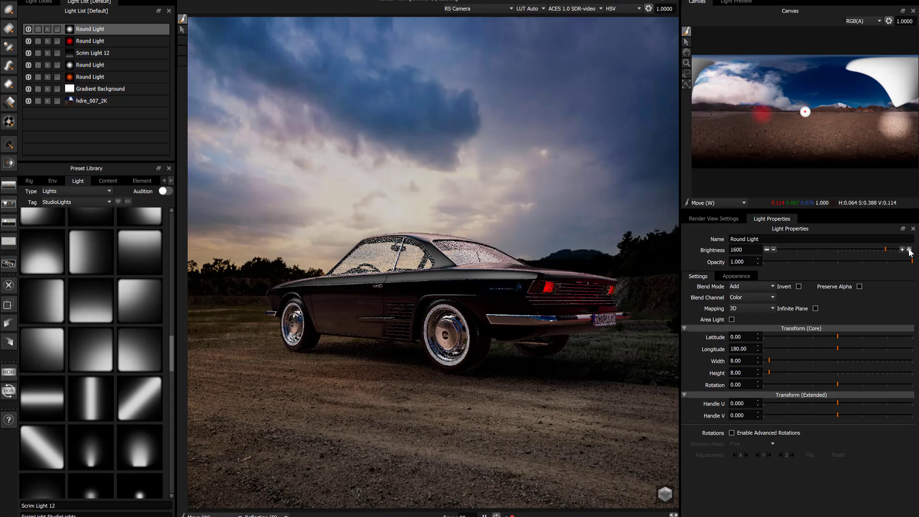
pyautogui.click(28, 28)
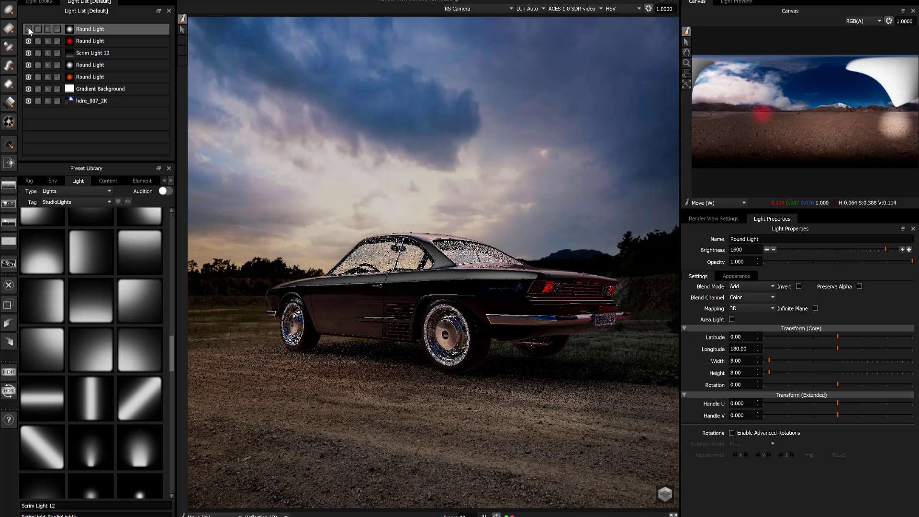
pyautogui.click(28, 29)
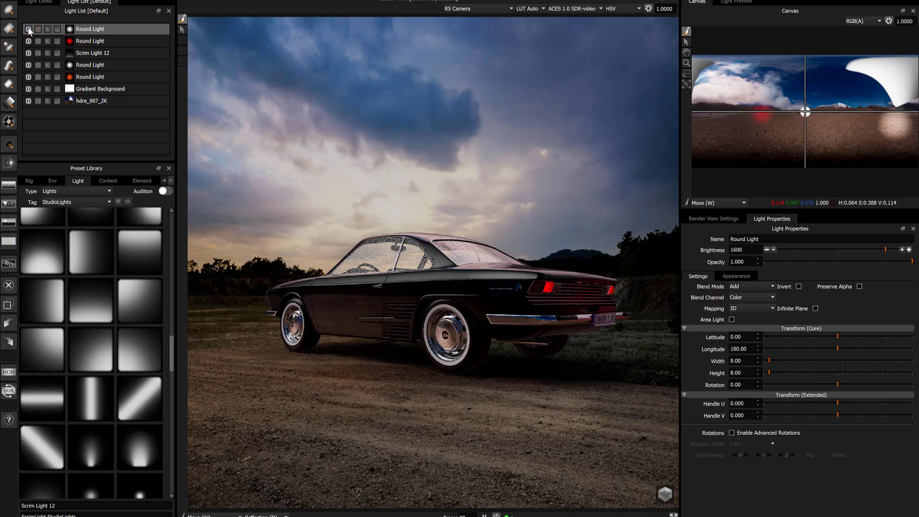
# - Place the white round light's reflection at the upper edge of the rear wheel and solo the light at brightness 3200
pyautogui.click(467, 310)
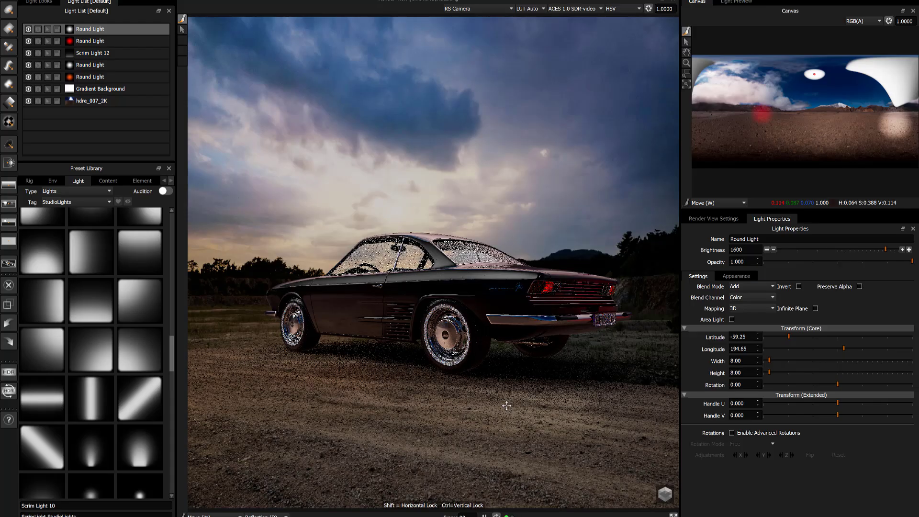
pyautogui.click(466, 312)
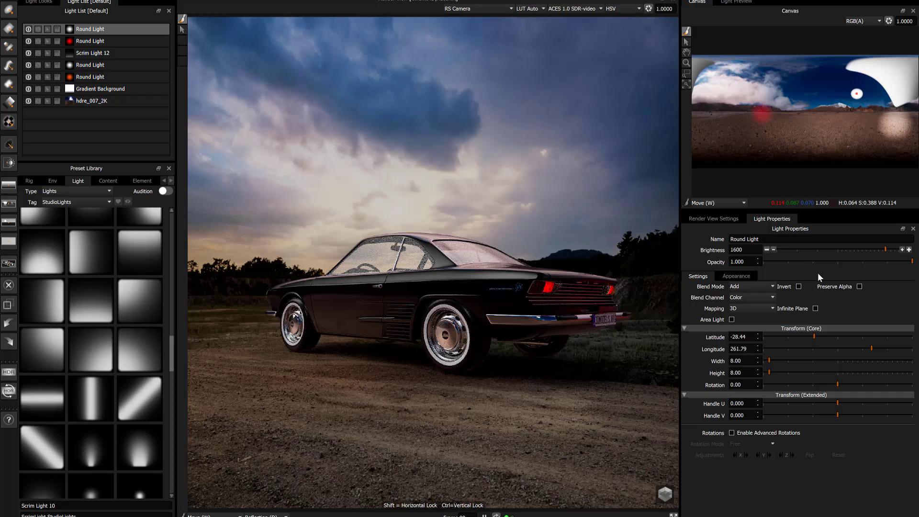
pyautogui.click(38, 30)
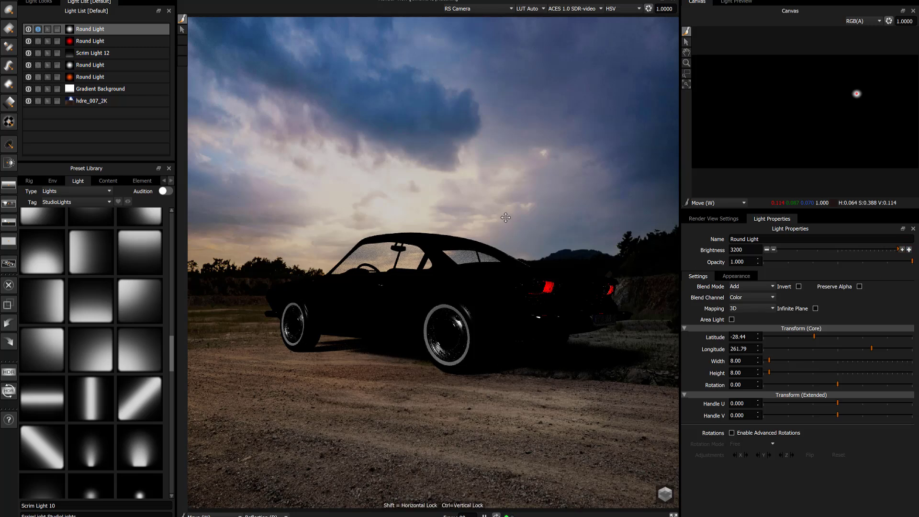
pyautogui.moveTo(39, 31)
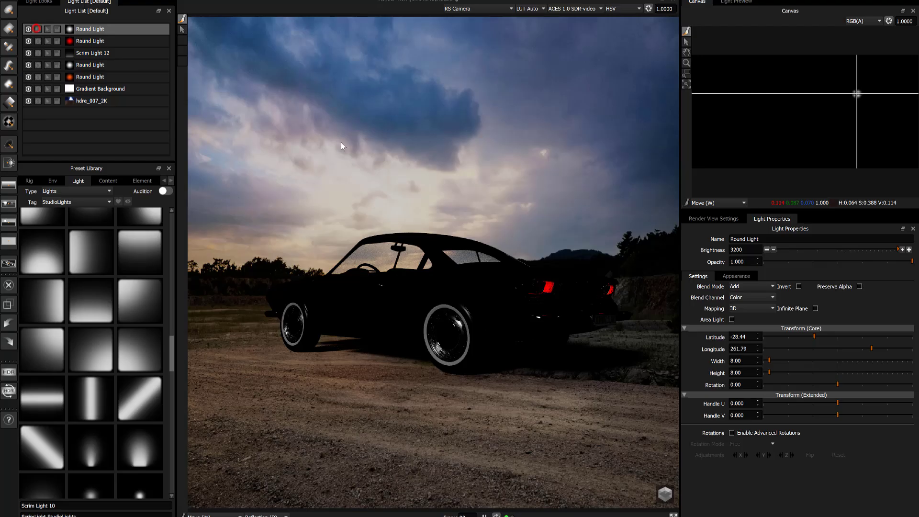